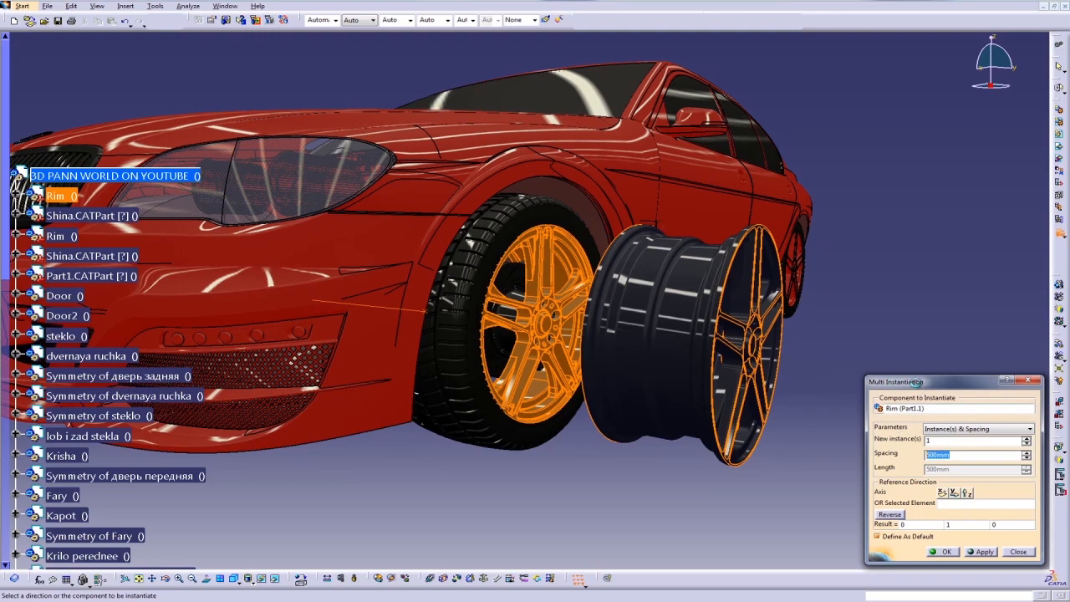
Set the spacing of the new rim instance to 250 mm, keeping one new instance.
{"action": "middle_click_drag", "start_coordinate": [595, 377], "coordinate": [592, 328]}
{"action": "left_click_drag", "start_coordinate": [929, 316], "coordinate": [881, 319]}
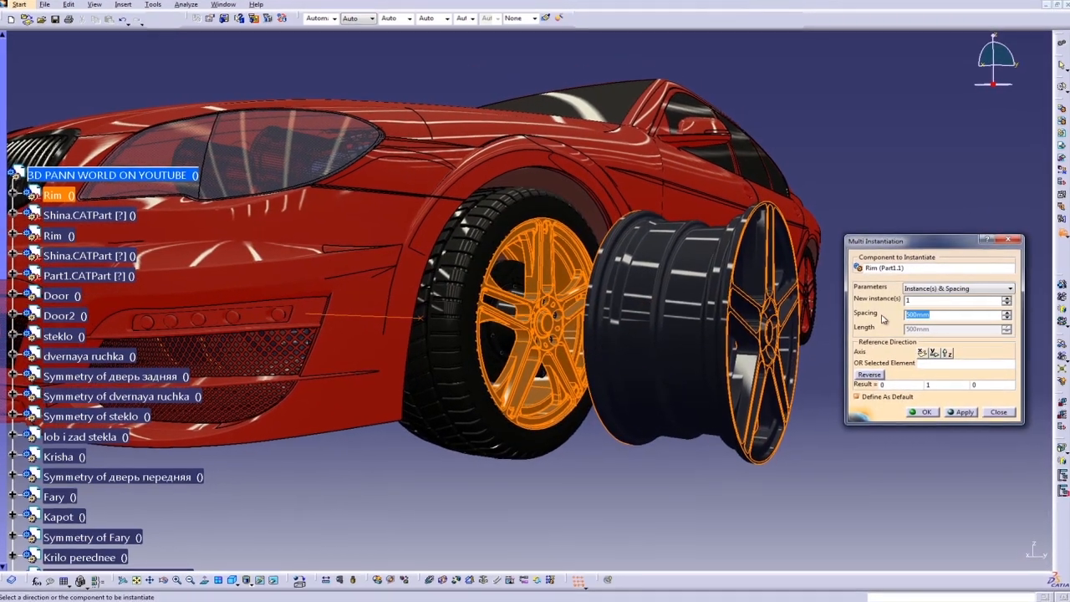
{"action": "type", "text": "250MM"}
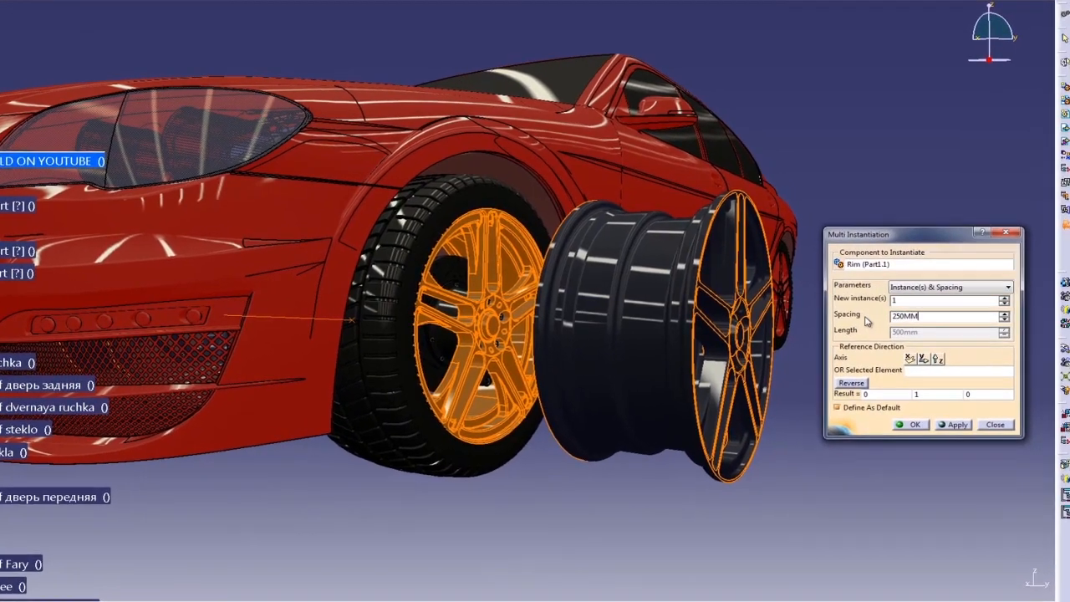
{"action": "key", "text": "Tab"}
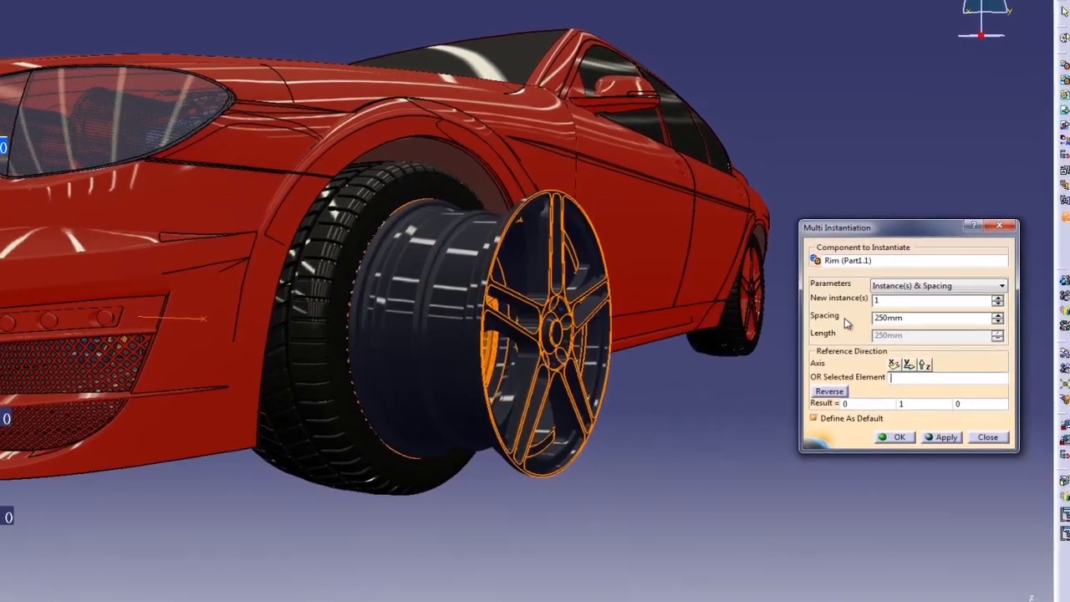
{"action": "mouse_move", "coordinate": [535, 338]}
{"action": "middle_mouse_down"}
{"action": "mouse_move", "coordinate": [498, 336]}
{"action": "mouse_move", "coordinate": [524, 339]}
{"action": "middle_mouse_up"}
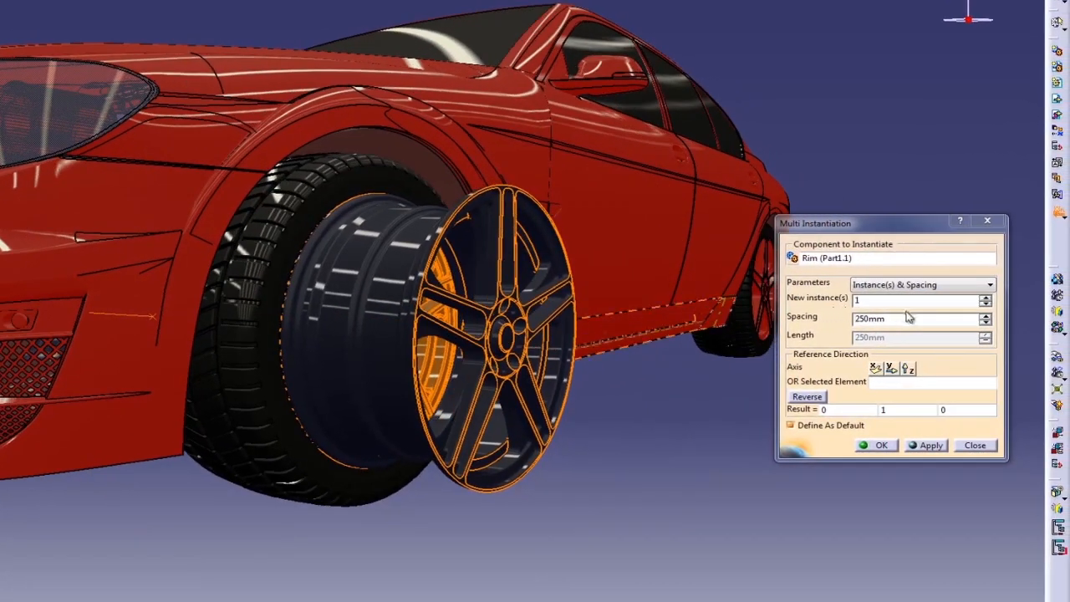
Enter a spacing of 25 inches for the new rim instance.
{"action": "left_click", "coordinate": [910, 318]}
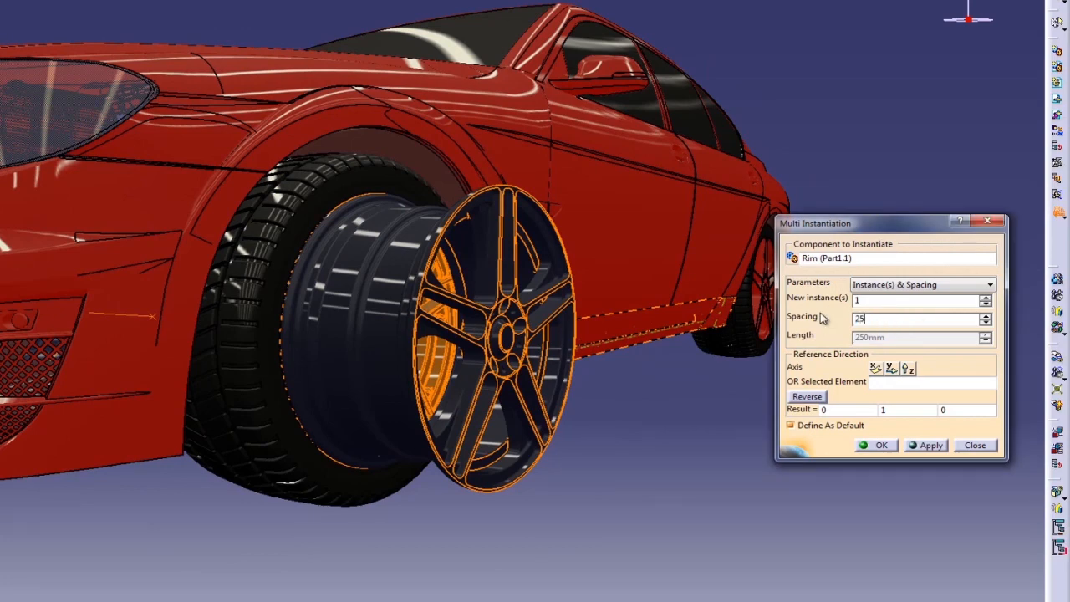
{"action": "key", "text": "Tab"}
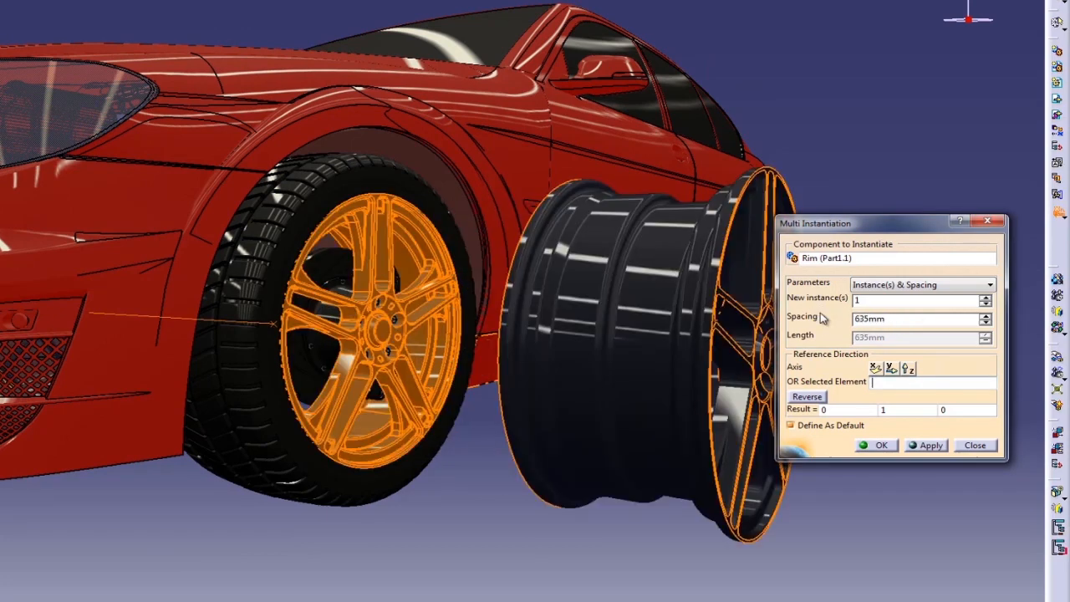
{"action": "middle_click_drag", "start_coordinate": [621, 384], "coordinate": [651, 381]}
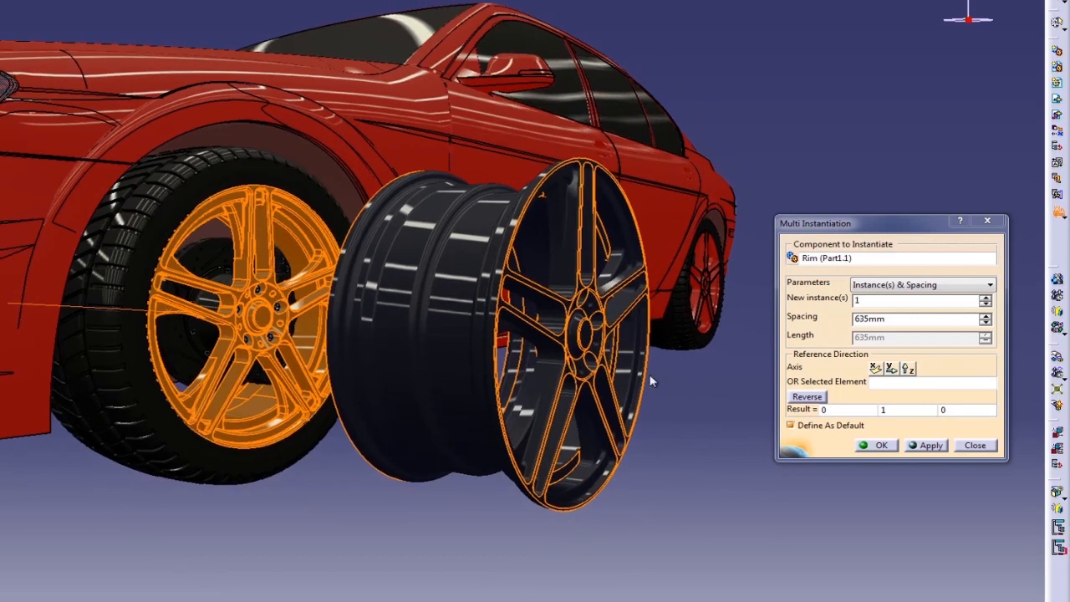
Try rim instance spacings of 3048 mm and 304.8 mm.
{"action": "left_click_drag", "start_coordinate": [901, 320], "coordinate": [848, 318]}
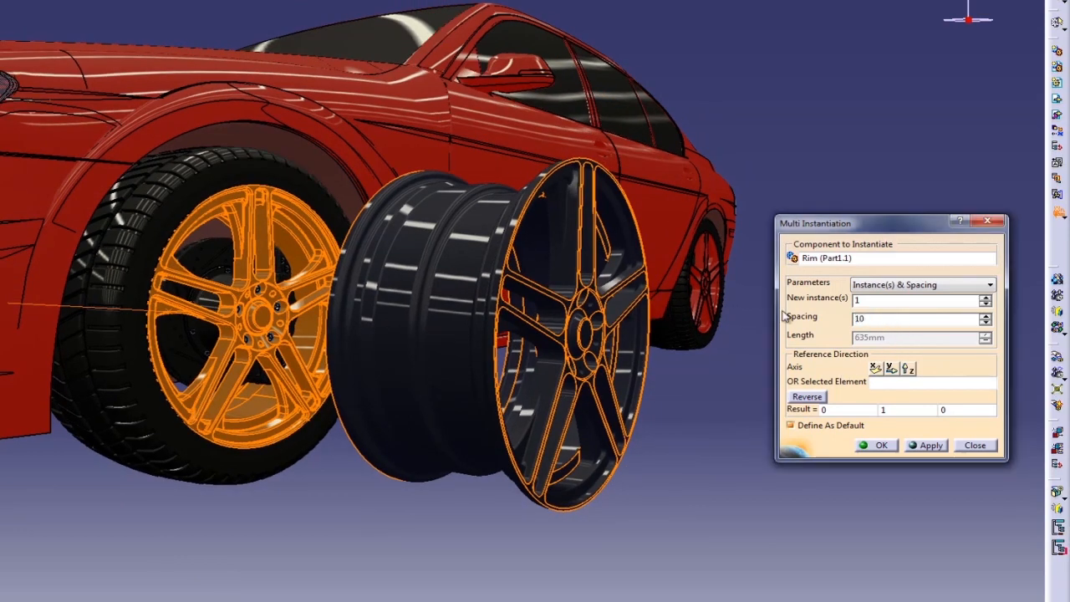
{"action": "key", "text": "Tab"}
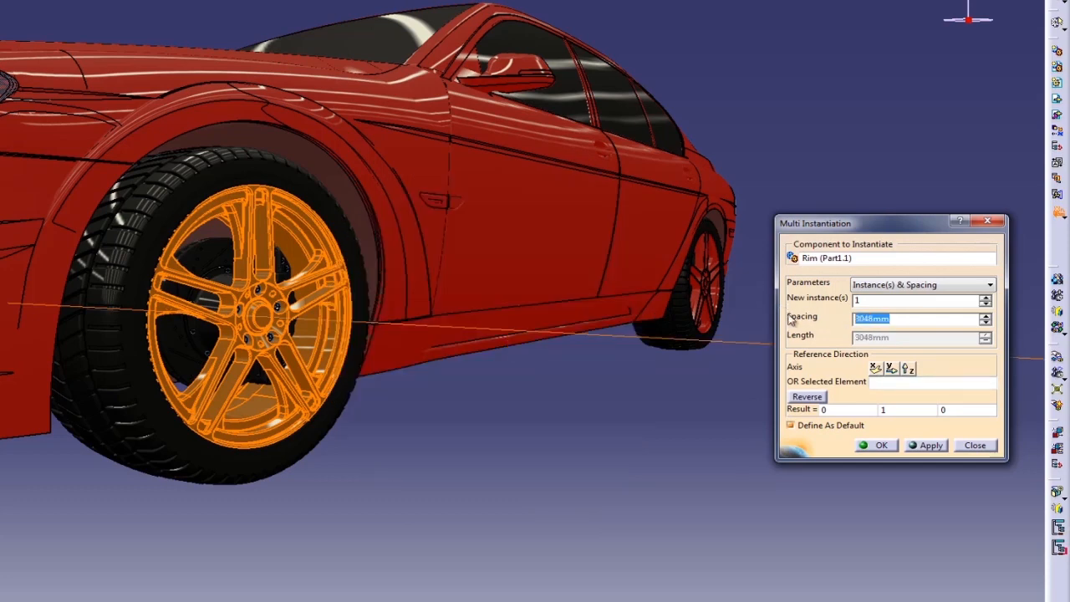
{"action": "key", "text": "Tab"}
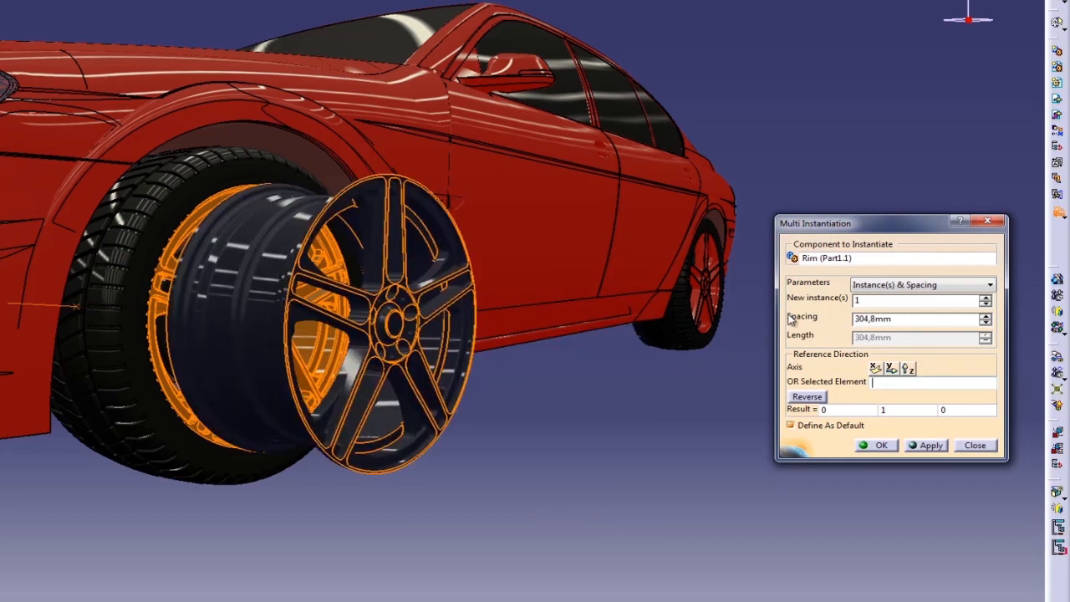
{"action": "middle_click_drag", "start_coordinate": [565, 363], "coordinate": [545, 274]}
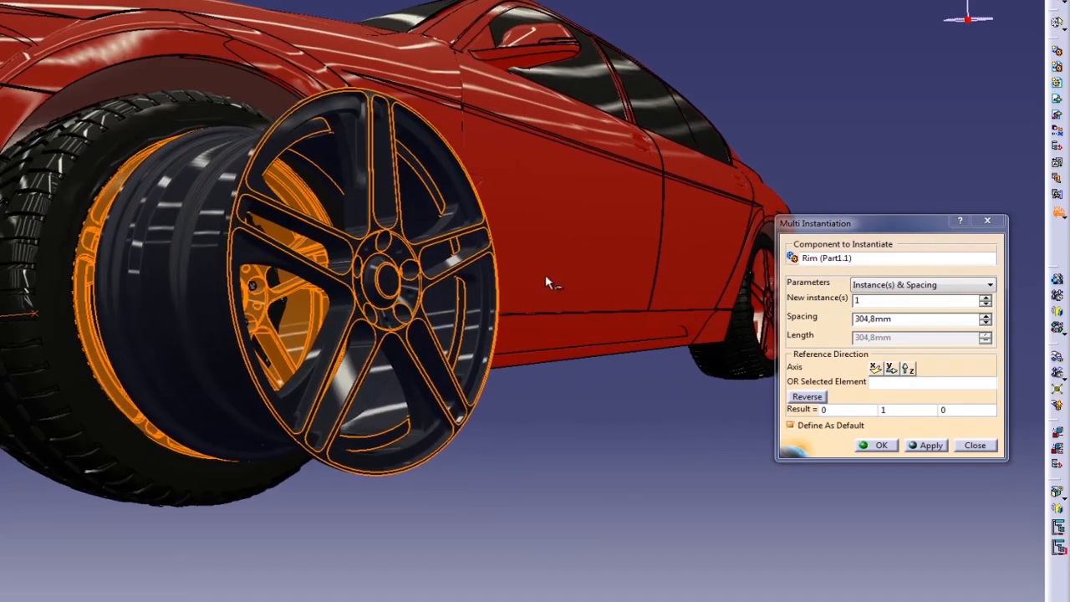
Try a 15-inch spacing for the rim instance and set it back to 500 mm.
{"action": "double_click", "coordinate": [862, 318]}
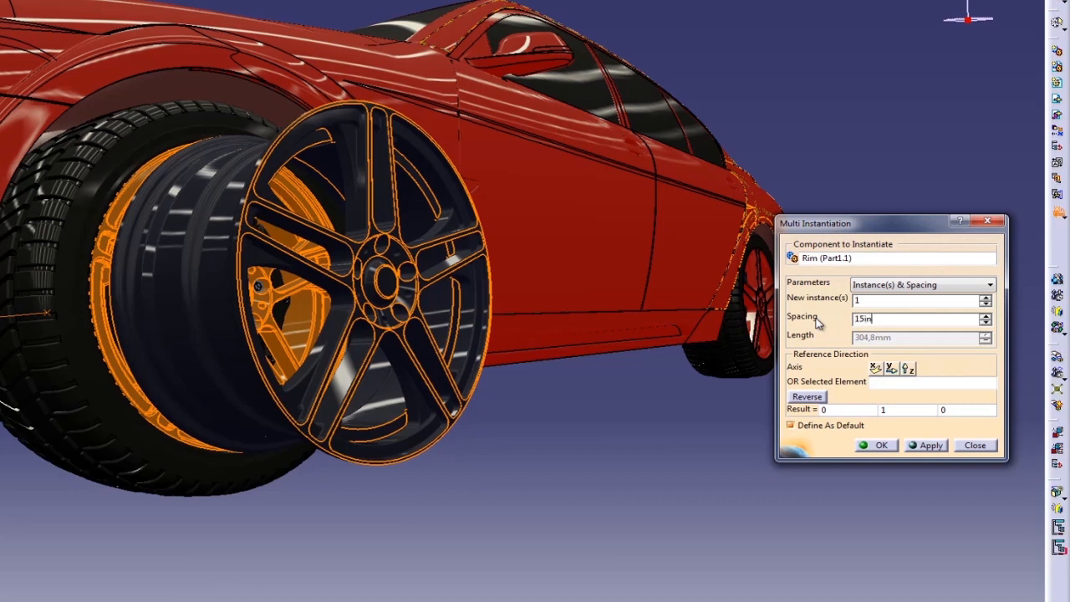
{"action": "key", "text": "Tab"}
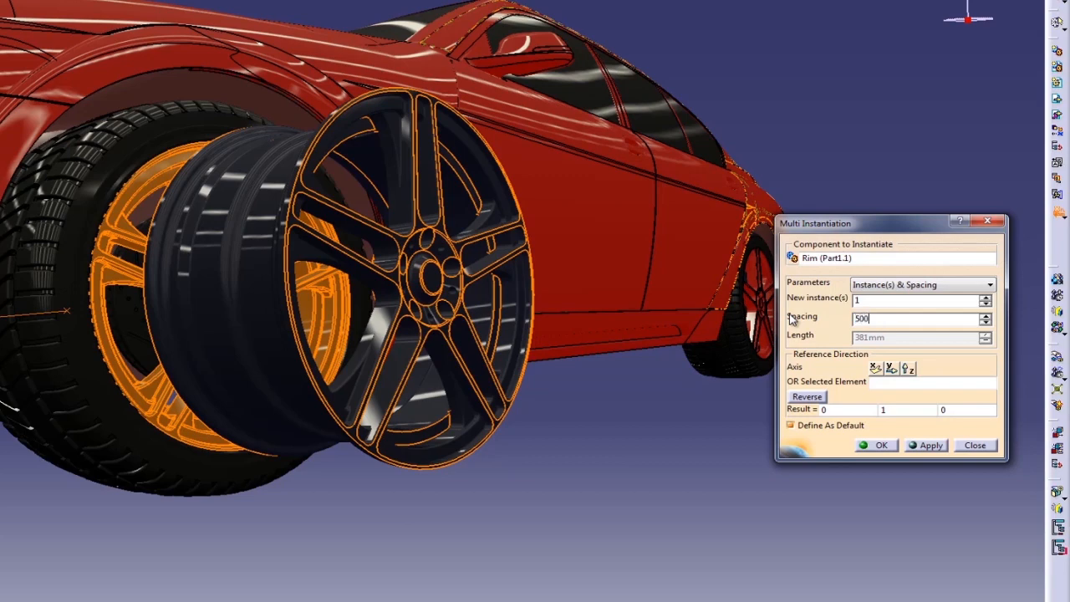
{"action": "key", "text": "Tab"}
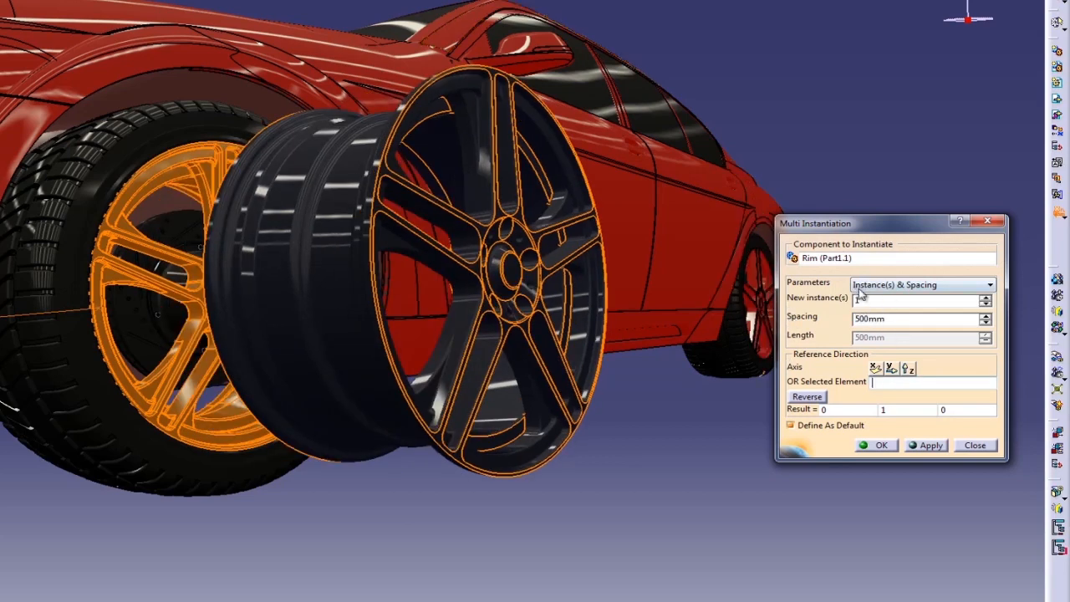
{"action": "left_click_drag", "start_coordinate": [889, 221], "coordinate": [856, 195]}
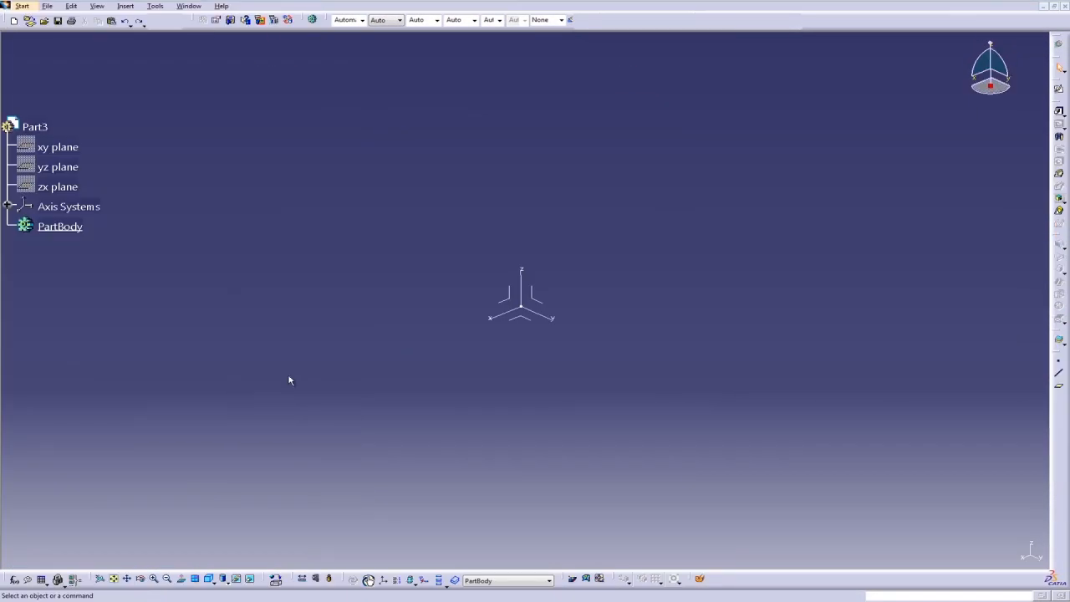
Create a positioned sketch on the XY plane with an ellipse centred on the origin and its major axis horizontal.
{"action": "left_click", "coordinate": [1058, 89]}
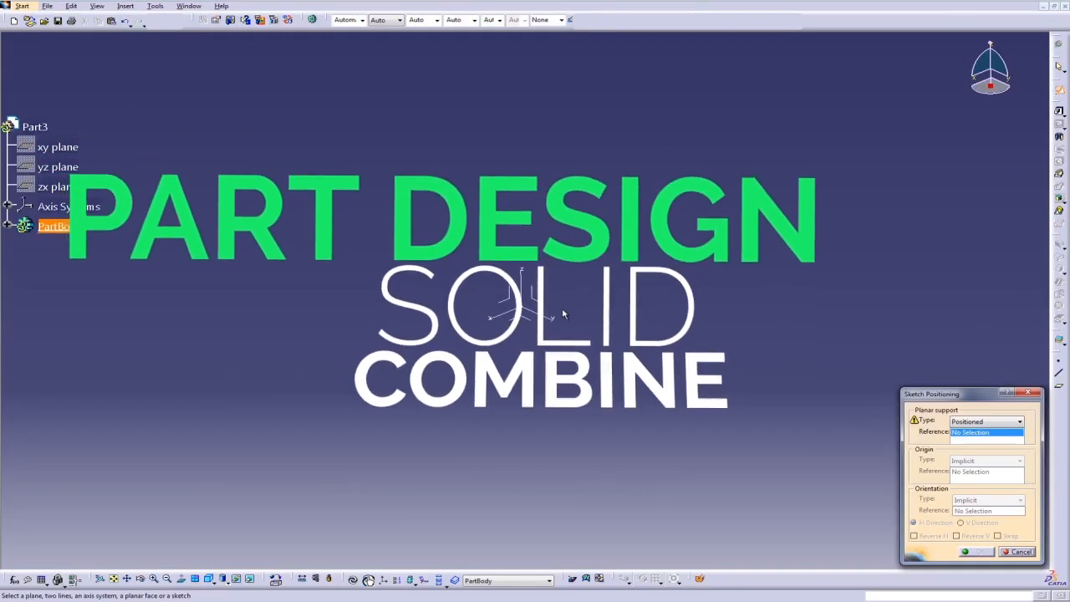
{"action": "left_click", "coordinate": [525, 319]}
{"action": "left_click", "coordinate": [976, 552]}
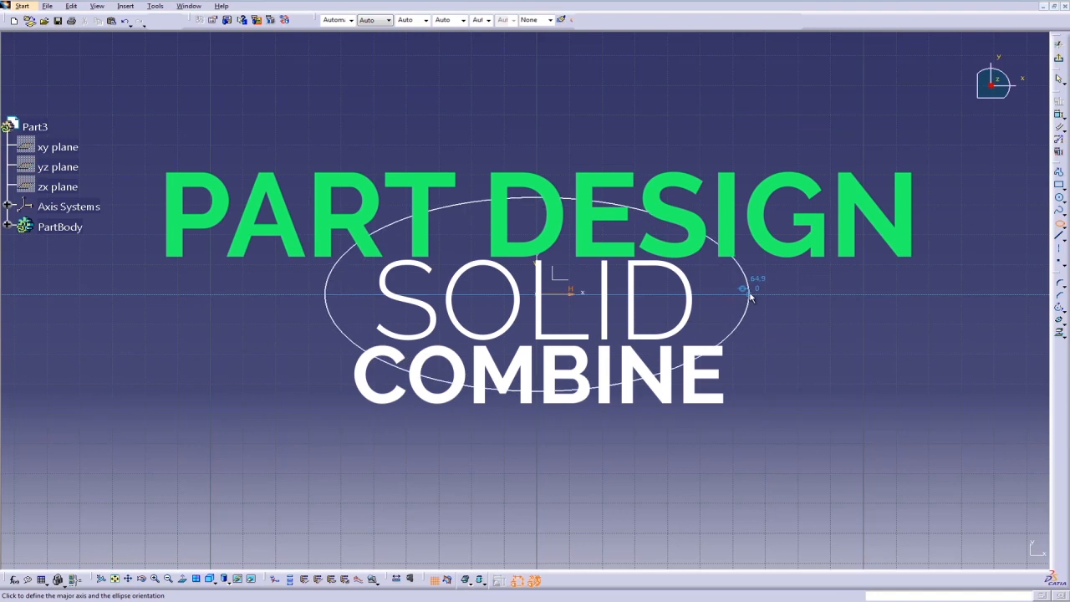
{"action": "left_click", "coordinate": [761, 294]}
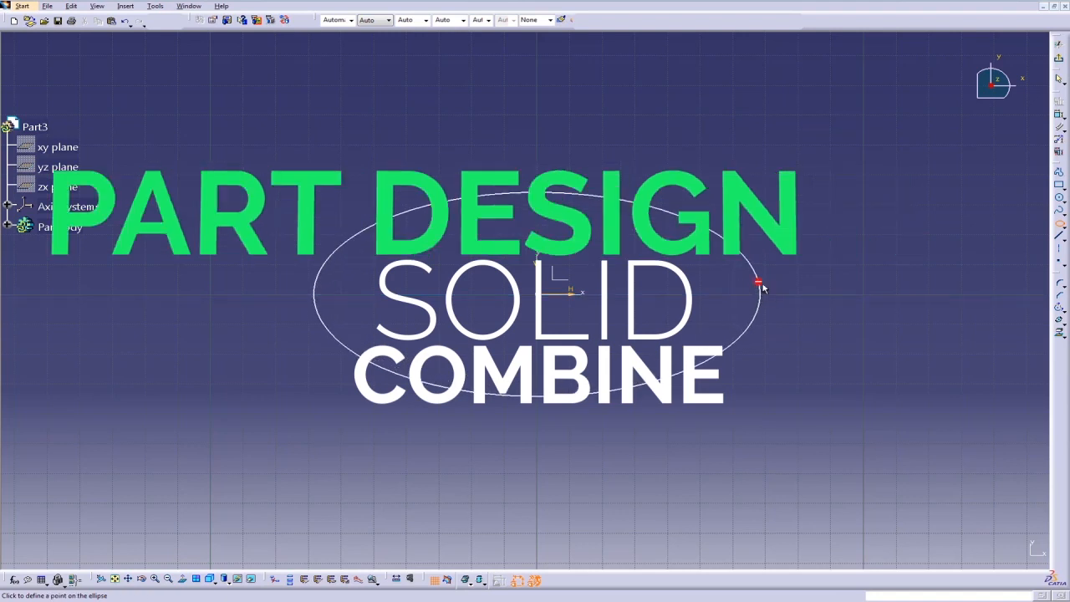
{"action": "left_click", "coordinate": [734, 234]}
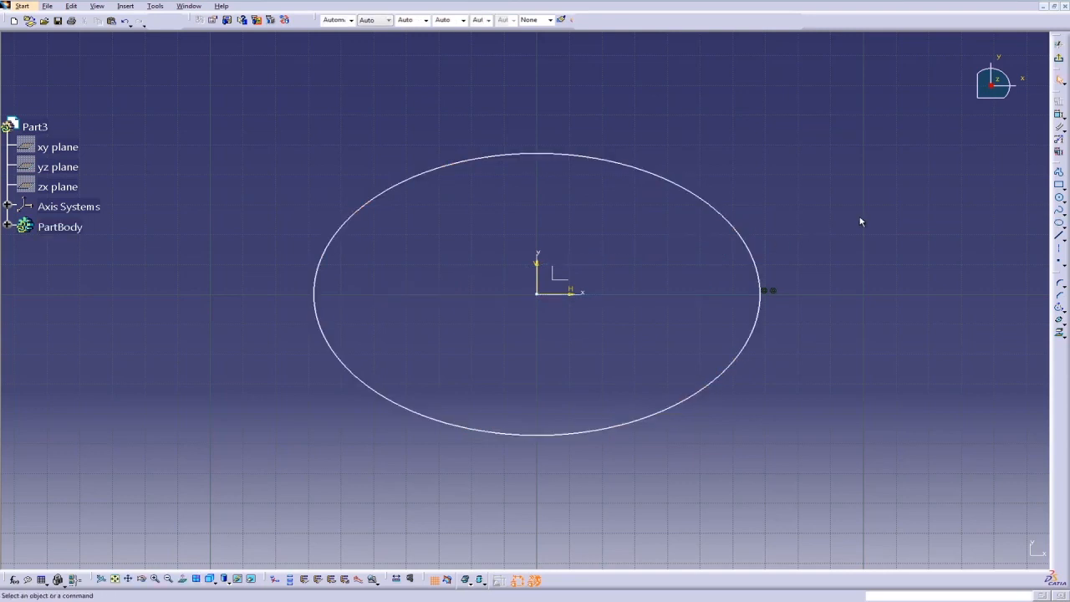
{"action": "left_click", "coordinate": [1059, 43]}
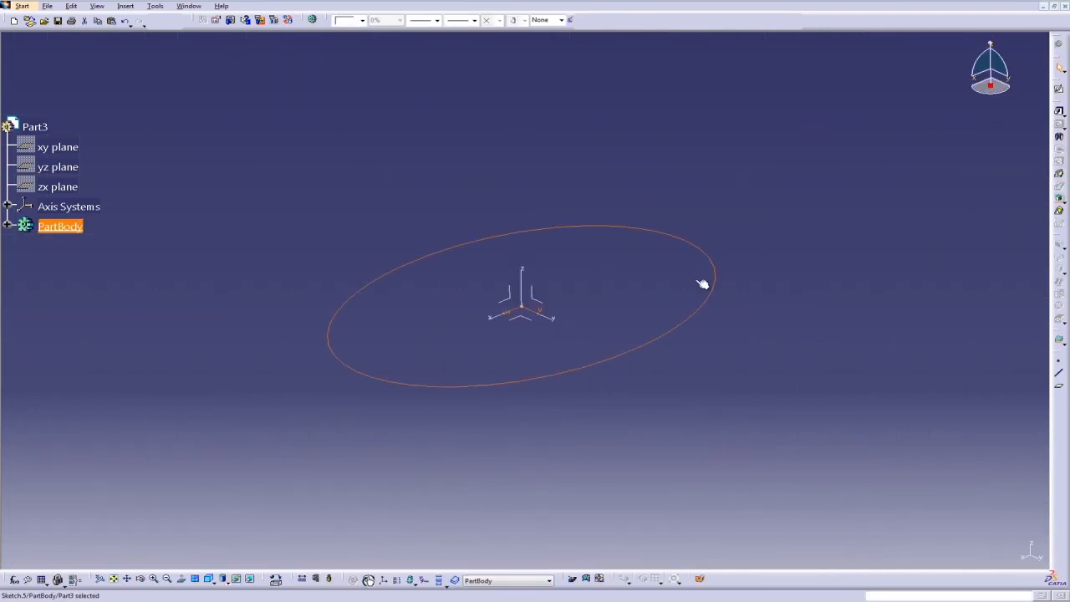
{"action": "left_click", "coordinate": [192, 302]}
Create a positioned sketch on the ZX plane with a large tilted ellipse that overlaps one end of the first ellipse.
{"action": "middle_click_drag", "start_coordinate": [615, 306], "coordinate": [574, 287]}
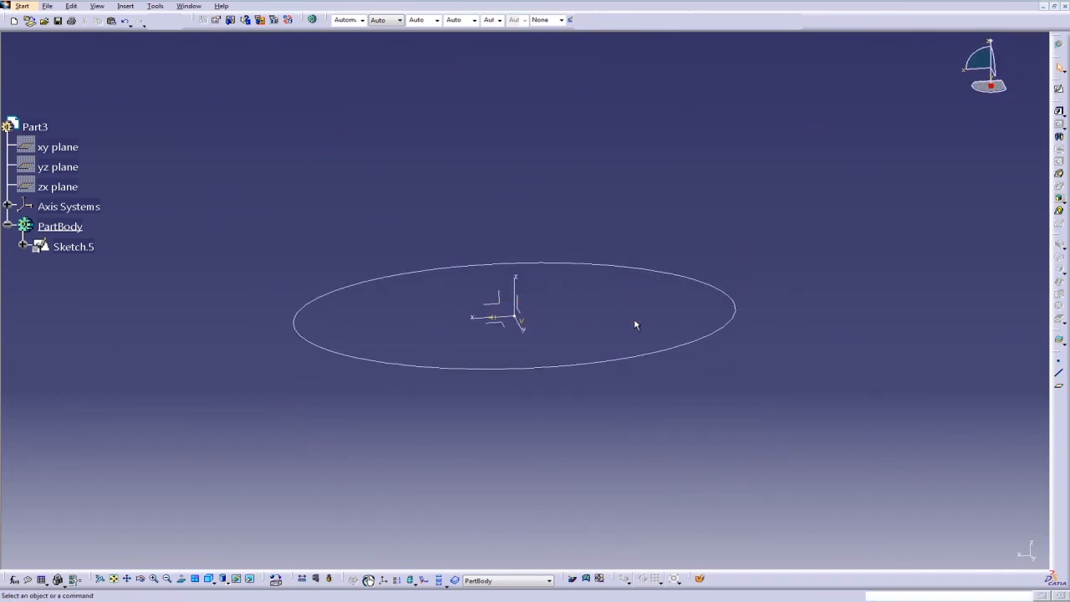
{"action": "left_click", "coordinate": [1059, 91]}
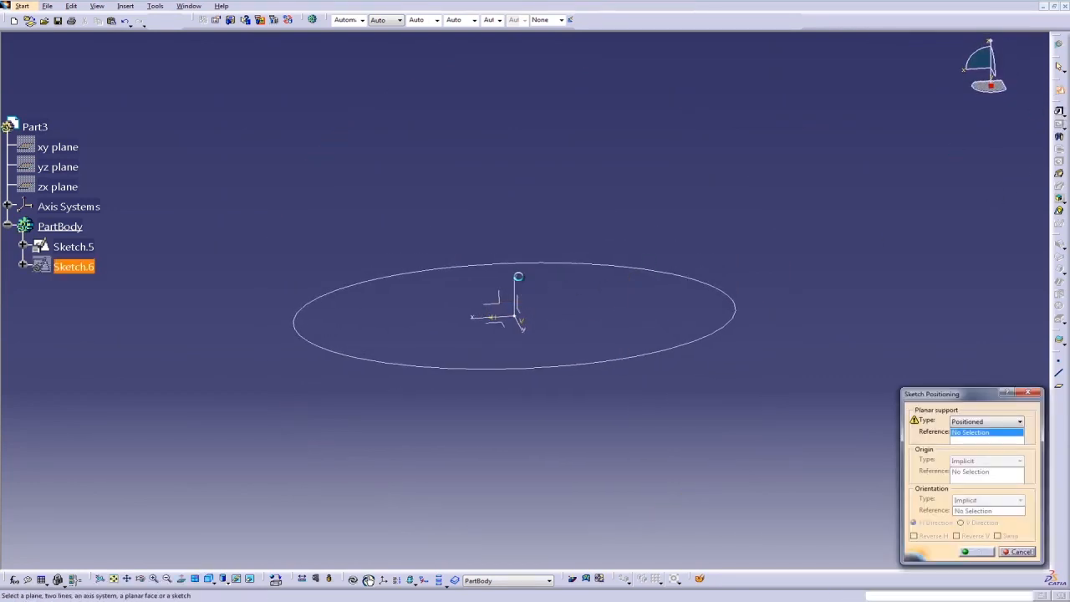
{"action": "left_click", "coordinate": [503, 307]}
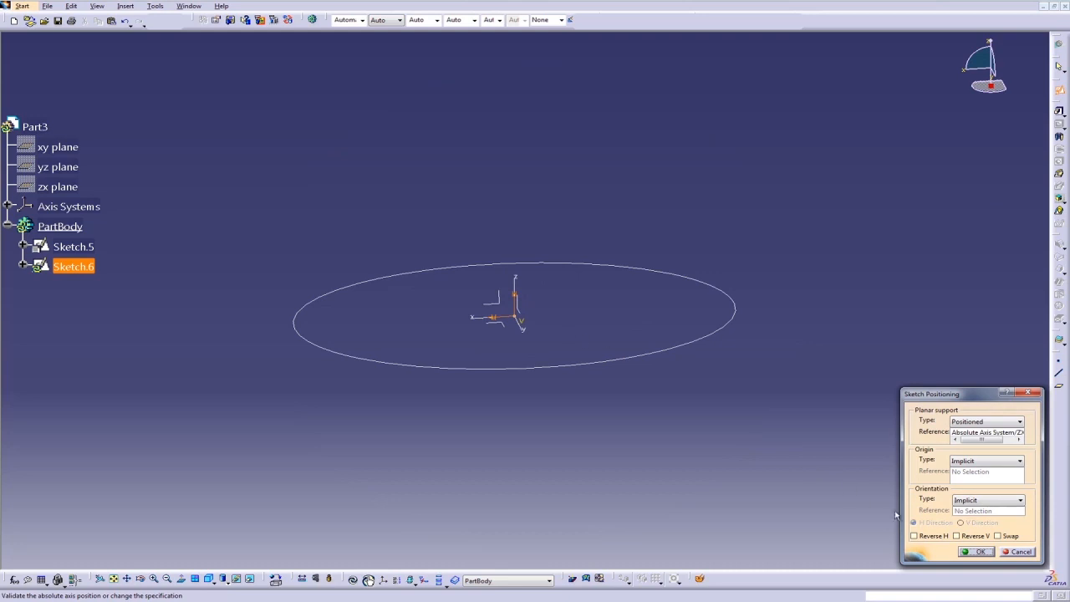
{"action": "left_click", "coordinate": [970, 551]}
{"action": "mouse_move", "coordinate": [773, 491]}
{"action": "middle_mouse_down"}
{"action": "mouse_move", "coordinate": [845, 229]}
{"action": "mouse_move", "coordinate": [363, 253]}
{"action": "mouse_move", "coordinate": [570, 375]}
{"action": "mouse_move", "coordinate": [490, 256]}
{"action": "mouse_move", "coordinate": [895, 292]}
{"action": "mouse_move", "coordinate": [936, 285]}
{"action": "middle_mouse_up"}
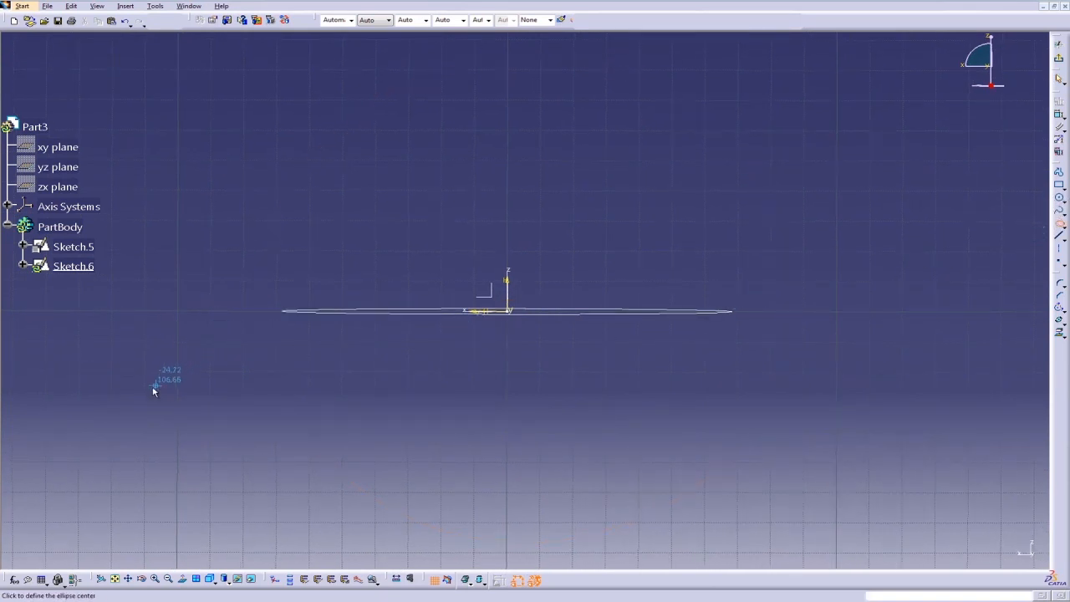
{"action": "left_click", "coordinate": [418, 284]}
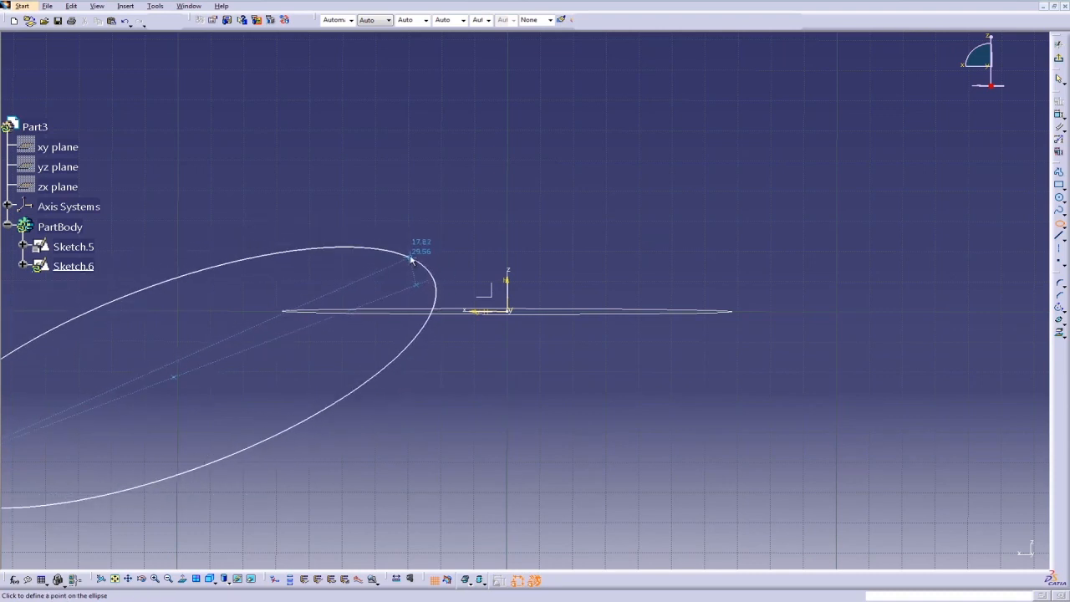
{"action": "left_click", "coordinate": [410, 260]}
{"action": "left_click_drag", "start_coordinate": [425, 260], "coordinate": [455, 238]}
{"action": "left_click", "coordinate": [535, 220]}
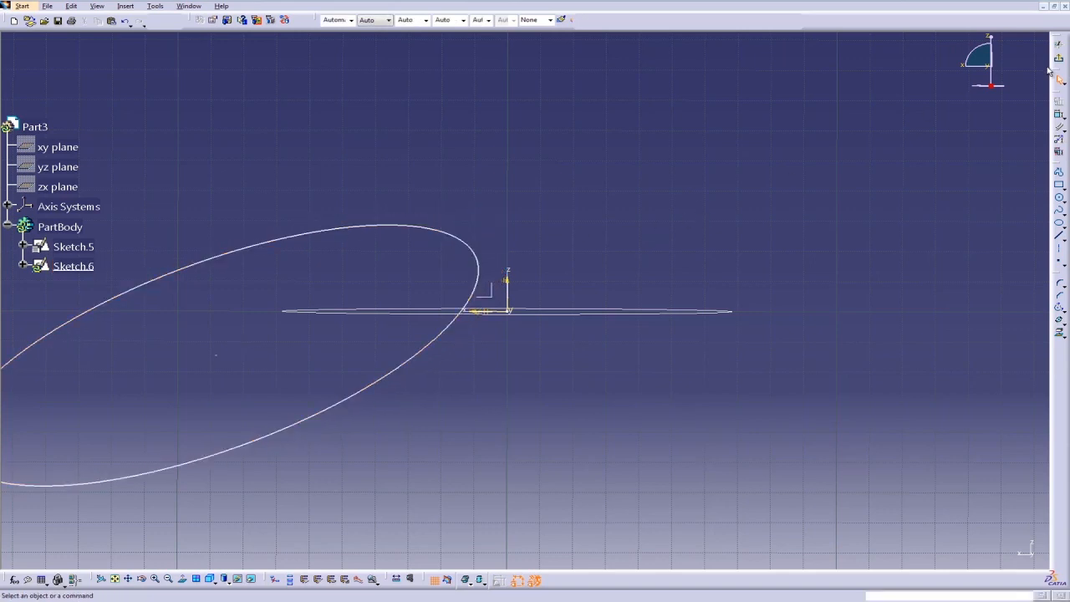
{"action": "left_click", "coordinate": [1057, 61]}
Create a Solid Combine from the tilted ellipse and the horizontal ellipse, extruding each normal to its profile.
{"action": "mouse_move", "coordinate": [716, 316]}
{"action": "middle_mouse_down"}
{"action": "mouse_move", "coordinate": [560, 399]}
{"action": "mouse_move", "coordinate": [375, 359]}
{"action": "mouse_move", "coordinate": [502, 407]}
{"action": "mouse_move", "coordinate": [622, 388]}
{"action": "middle_mouse_up"}
{"action": "left_click", "coordinate": [646, 208]}
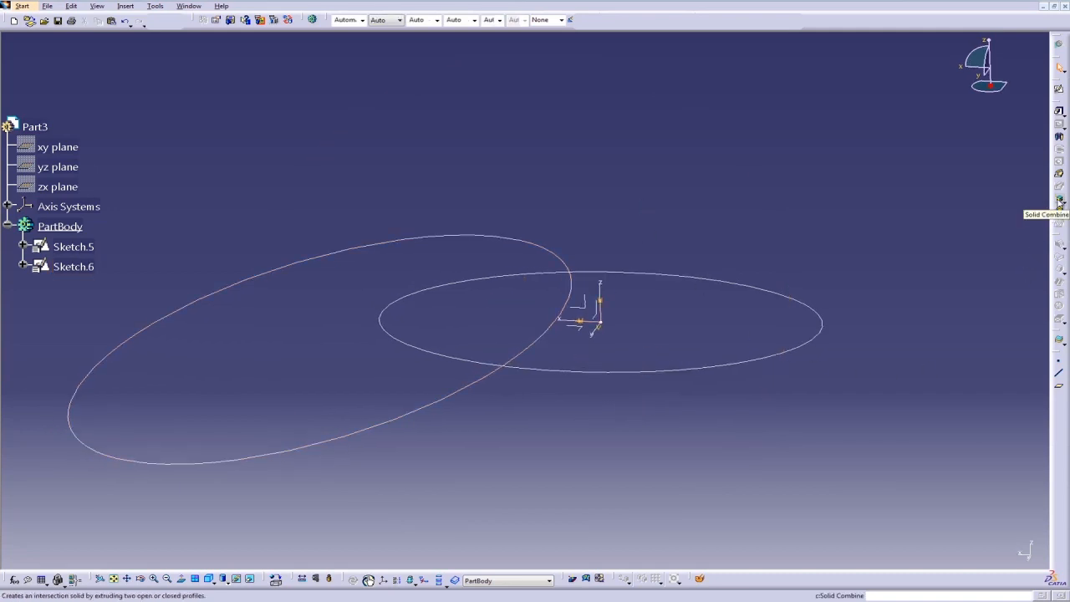
{"action": "left_click", "coordinate": [1059, 201]}
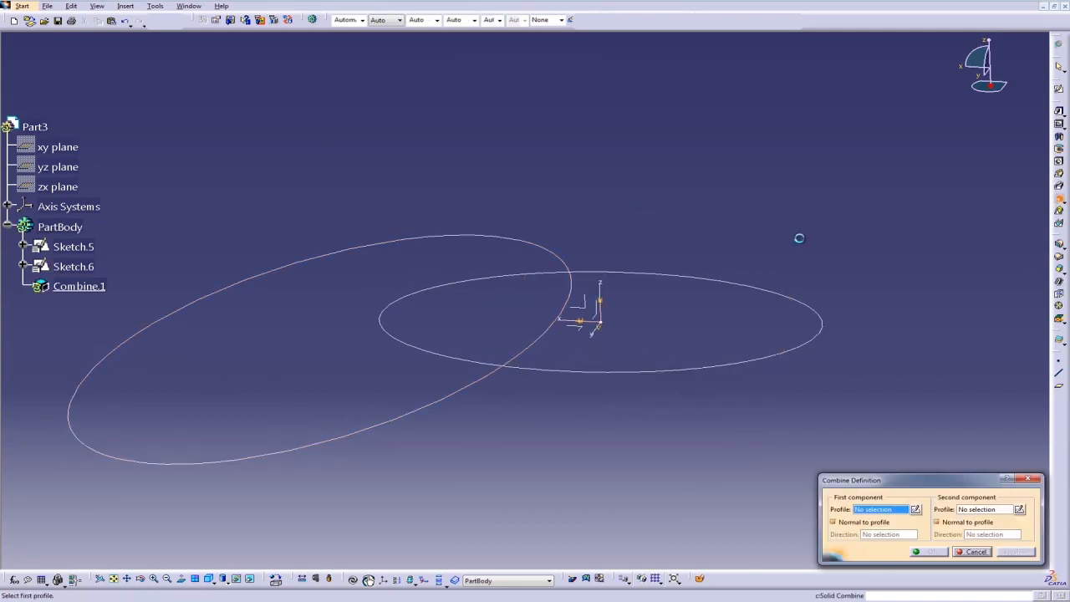
{"action": "left_click", "coordinate": [549, 253]}
{"action": "left_click", "coordinate": [586, 272]}
{"action": "mouse_move", "coordinate": [443, 398]}
{"action": "middle_mouse_down"}
{"action": "mouse_move", "coordinate": [657, 330]}
{"action": "mouse_move", "coordinate": [521, 360]}
{"action": "mouse_move", "coordinate": [364, 293]}
{"action": "mouse_move", "coordinate": [310, 310]}
{"action": "mouse_move", "coordinate": [544, 413]}
{"action": "mouse_move", "coordinate": [635, 435]}
{"action": "middle_mouse_up"}
{"action": "left_click_drag", "start_coordinate": [926, 493], "coordinate": [734, 209]}
{"action": "left_click", "coordinate": [733, 273]}
Change the light source type in the lighting settings and choose another render style for the combined solid.
{"action": "middle_click_drag", "start_coordinate": [673, 275], "coordinate": [625, 376]}
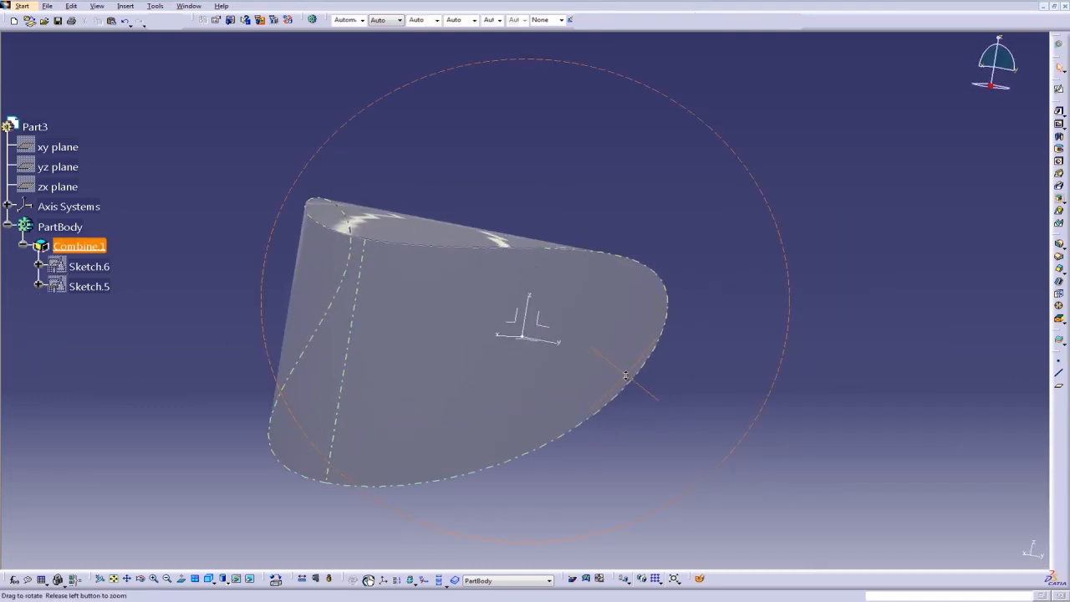
{"action": "left_click", "coordinate": [97, 6]}
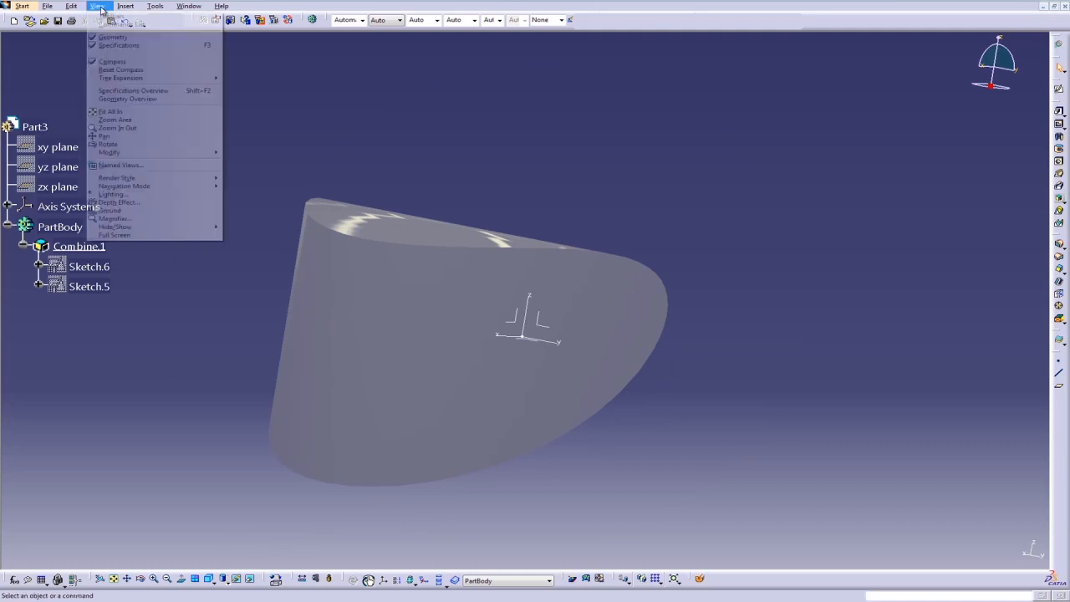
{"action": "left_click", "coordinate": [121, 194]}
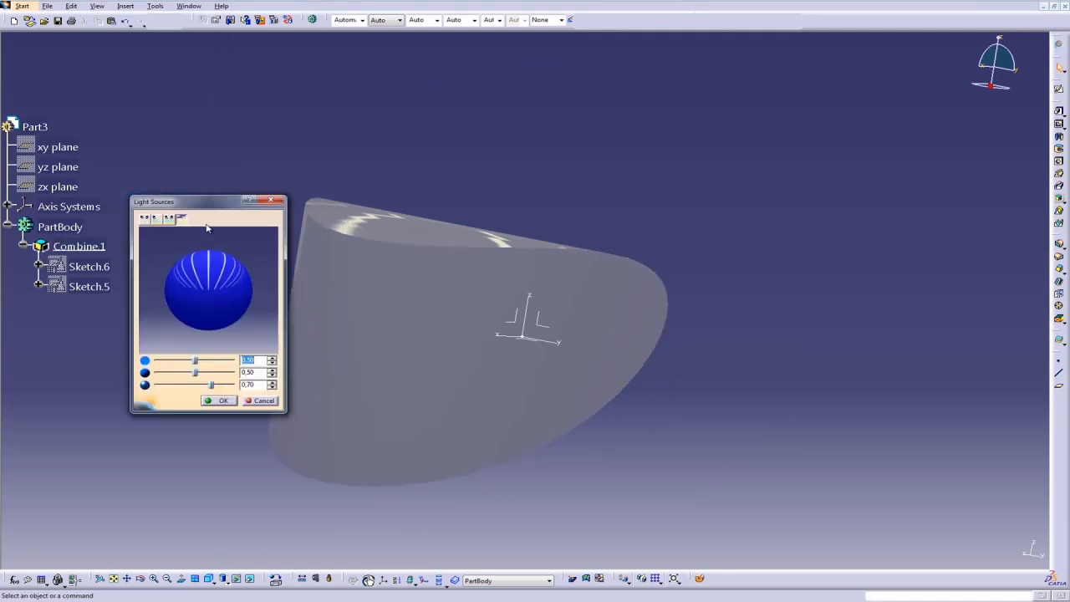
{"action": "left_click", "coordinate": [219, 400]}
{"action": "middle_click_drag", "start_coordinate": [220, 399], "coordinate": [294, 483]}
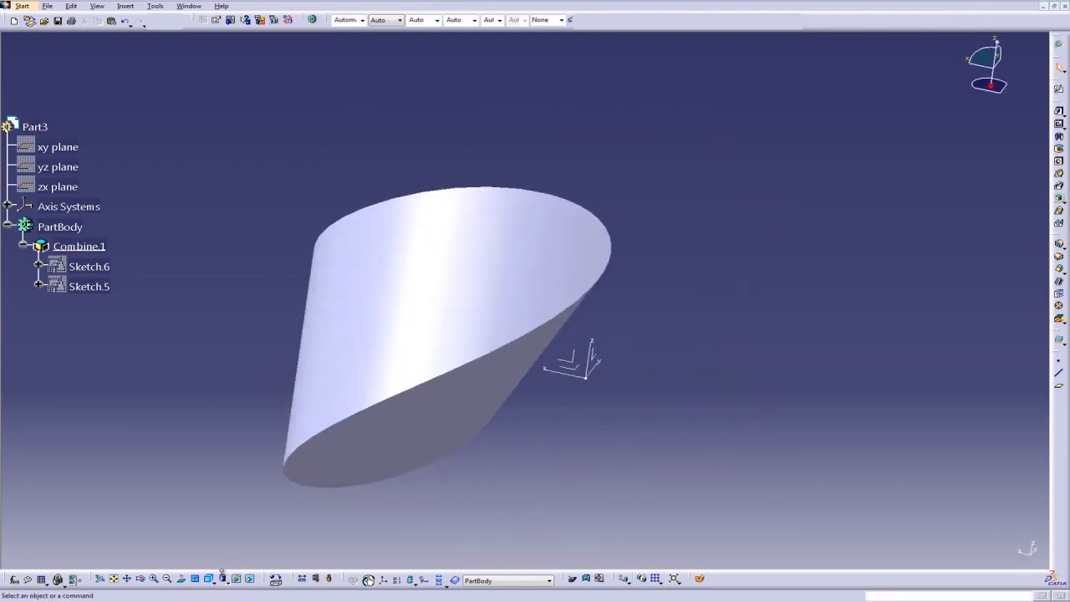
{"action": "left_click", "coordinate": [235, 533]}
{"action": "mouse_move", "coordinate": [460, 499]}
{"action": "middle_mouse_down"}
{"action": "mouse_move", "coordinate": [643, 410]}
{"action": "mouse_move", "coordinate": [661, 468]}
{"action": "mouse_move", "coordinate": [671, 451]}
{"action": "middle_mouse_up"}
Switch to the Part2 document and examine the visor's shape against the two ellipse sketches of its Combine feature.
{"action": "left_click", "coordinate": [191, 6]}
{"action": "left_click", "coordinate": [204, 60]}
{"action": "mouse_move", "coordinate": [631, 377]}
{"action": "middle_mouse_down"}
{"action": "mouse_move", "coordinate": [489, 358]}
{"action": "mouse_move", "coordinate": [711, 301]}
{"action": "mouse_move", "coordinate": [735, 254]}
{"action": "mouse_move", "coordinate": [709, 270]}
{"action": "mouse_move", "coordinate": [644, 354]}
{"action": "mouse_move", "coordinate": [613, 293]}
{"action": "mouse_move", "coordinate": [644, 275]}
{"action": "mouse_move", "coordinate": [635, 287]}
{"action": "mouse_move", "coordinate": [839, 298]}
{"action": "mouse_move", "coordinate": [633, 299]}
{"action": "mouse_move", "coordinate": [520, 359]}
{"action": "mouse_move", "coordinate": [500, 318]}
{"action": "mouse_move", "coordinate": [296, 310]}
{"action": "mouse_move", "coordinate": [112, 378]}
{"action": "middle_mouse_up"}
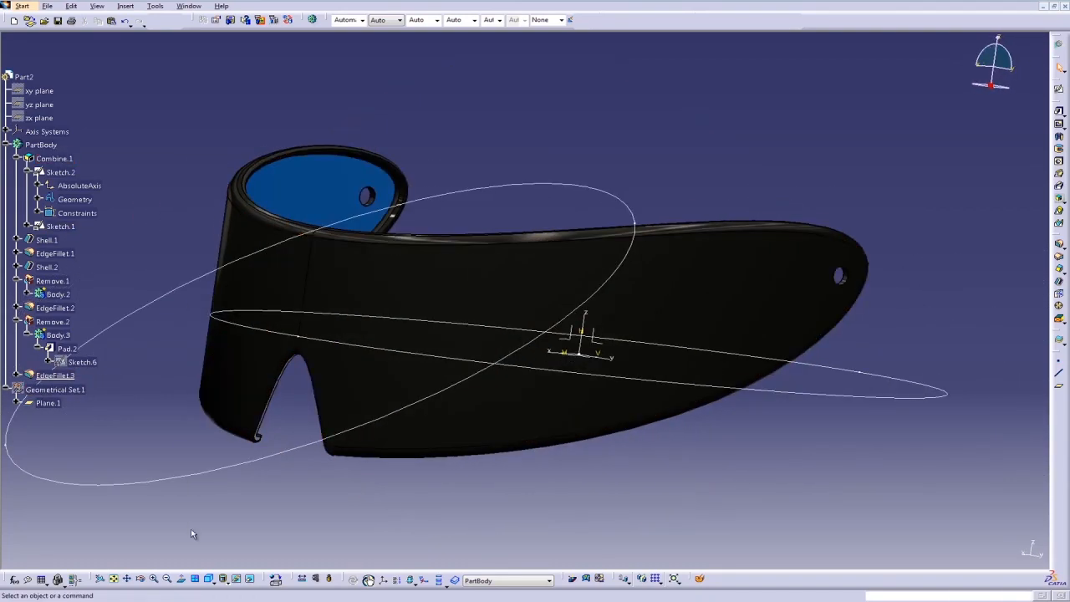
{"action": "middle_click_drag", "start_coordinate": [472, 493], "coordinate": [198, 326]}
{"action": "left_click", "coordinate": [58, 173]}
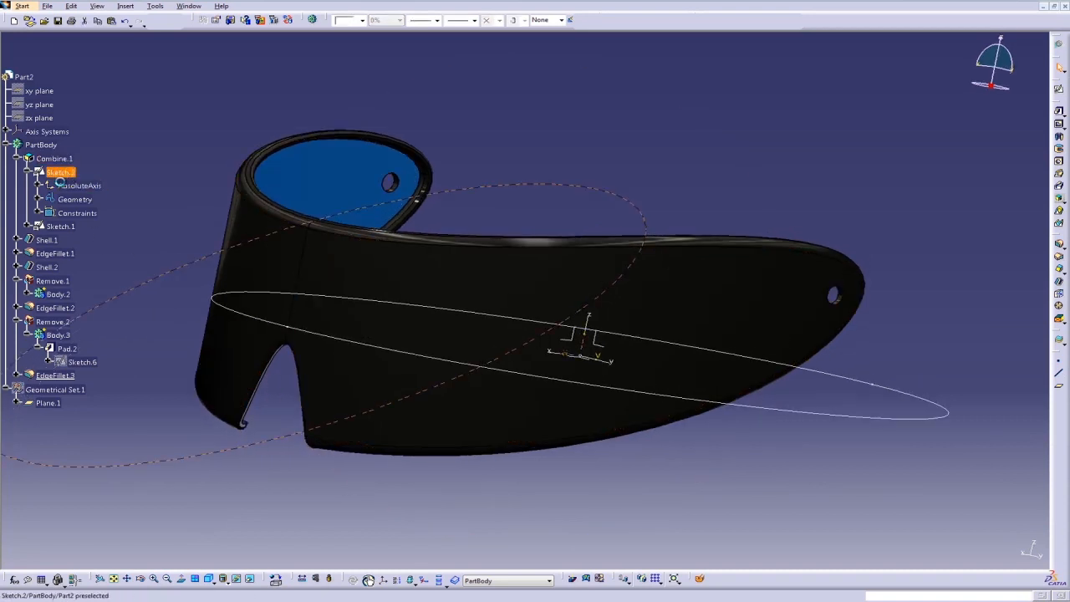
{"action": "middle_click_drag", "start_coordinate": [192, 284], "coordinate": [528, 305]}
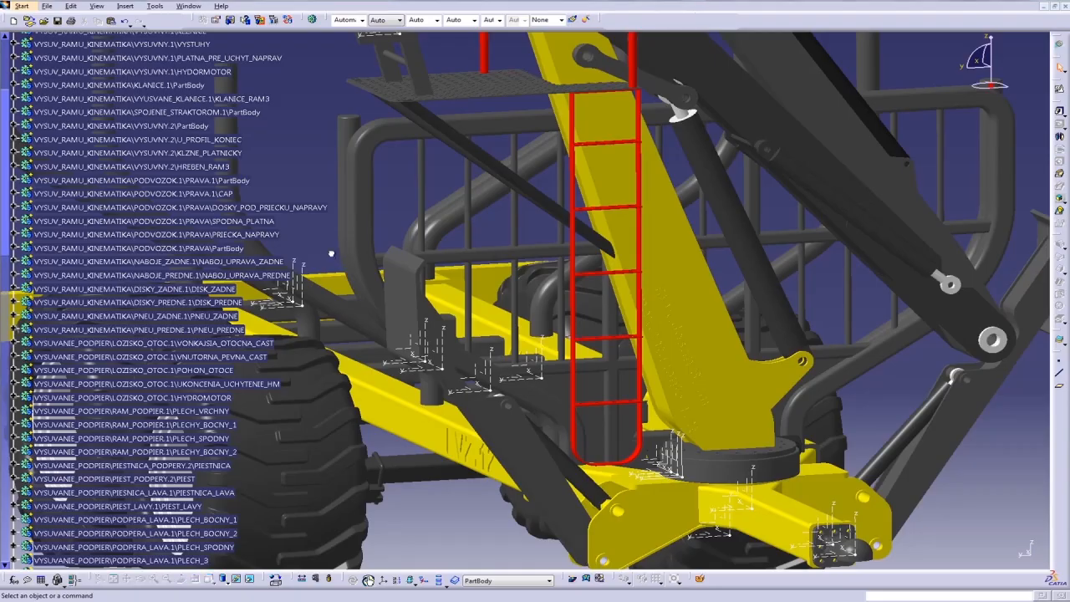
Switch the forest trailer's view from parallel to perspective projection.
{"action": "middle_click_drag", "start_coordinate": [402, 268], "coordinate": [367, 251]}
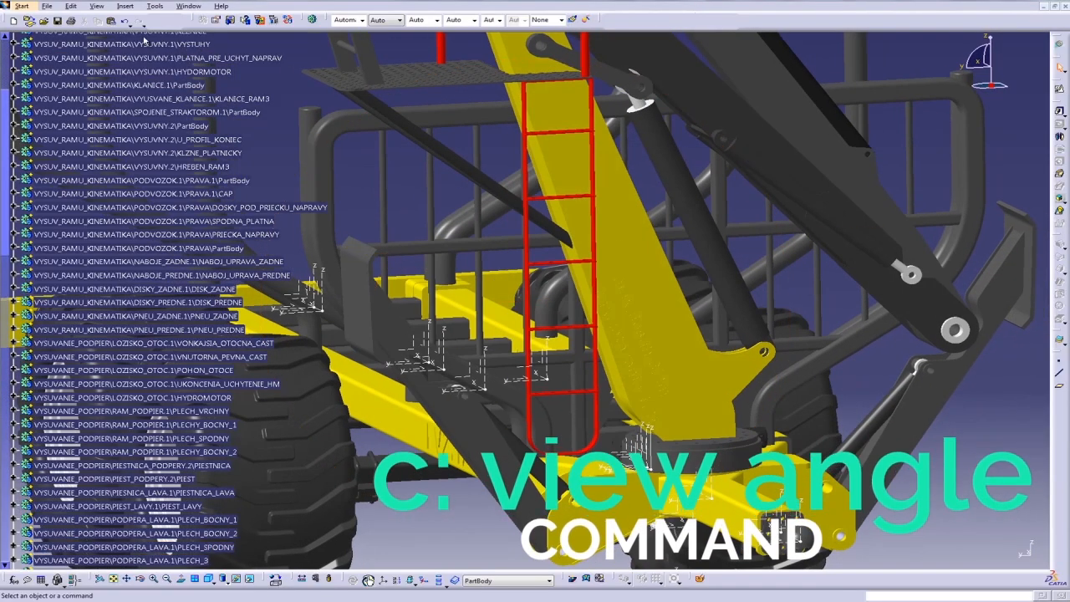
{"action": "left_click", "coordinate": [97, 6]}
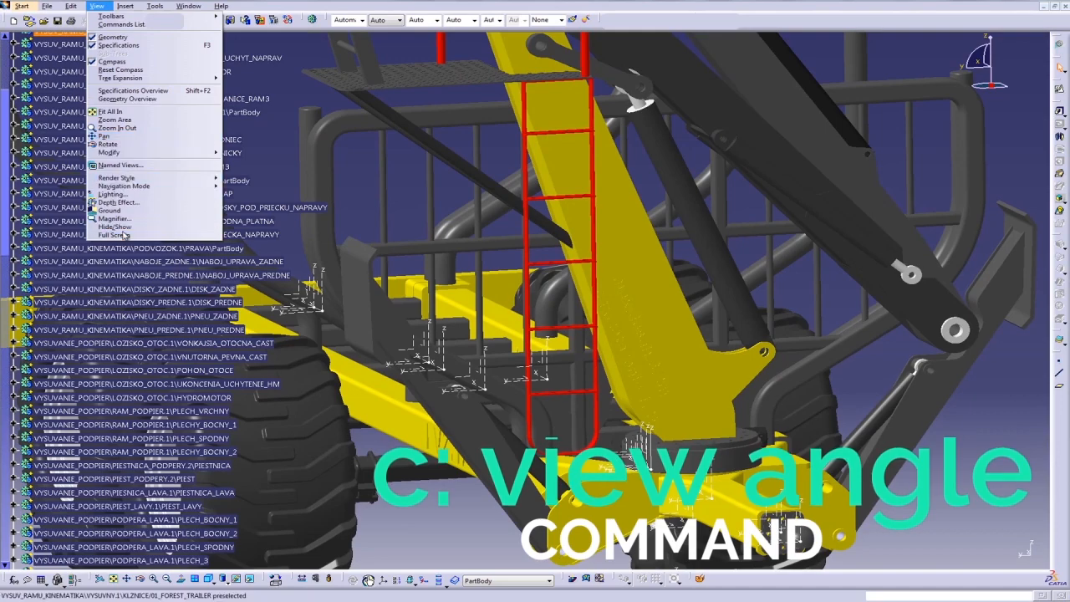
{"action": "mouse_move", "coordinate": [132, 178]}
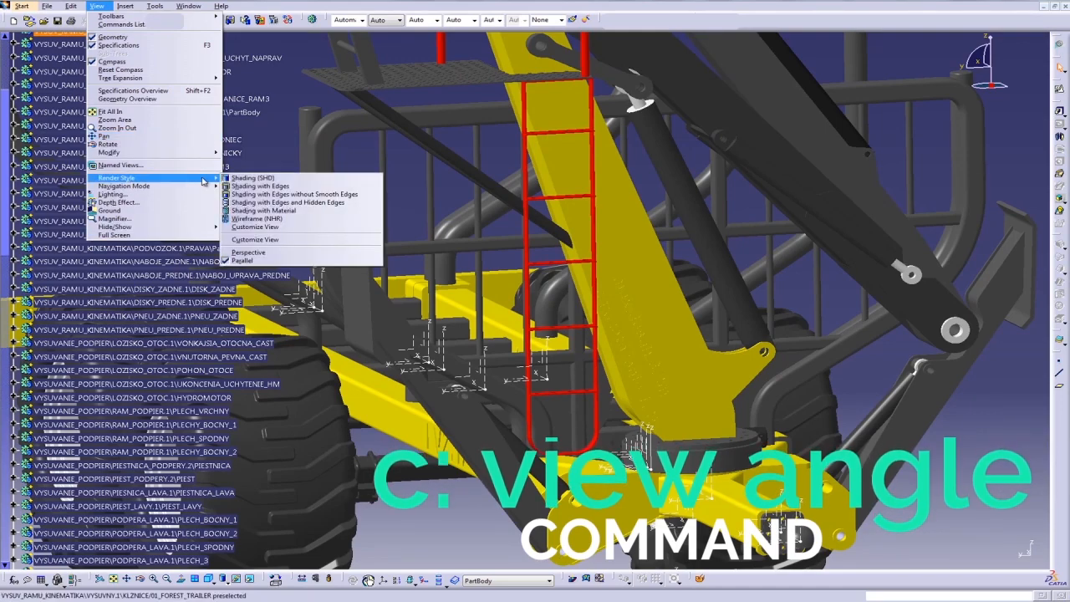
{"action": "left_click", "coordinate": [257, 254]}
{"action": "middle_click_drag", "start_coordinate": [257, 254], "coordinate": [472, 327]}
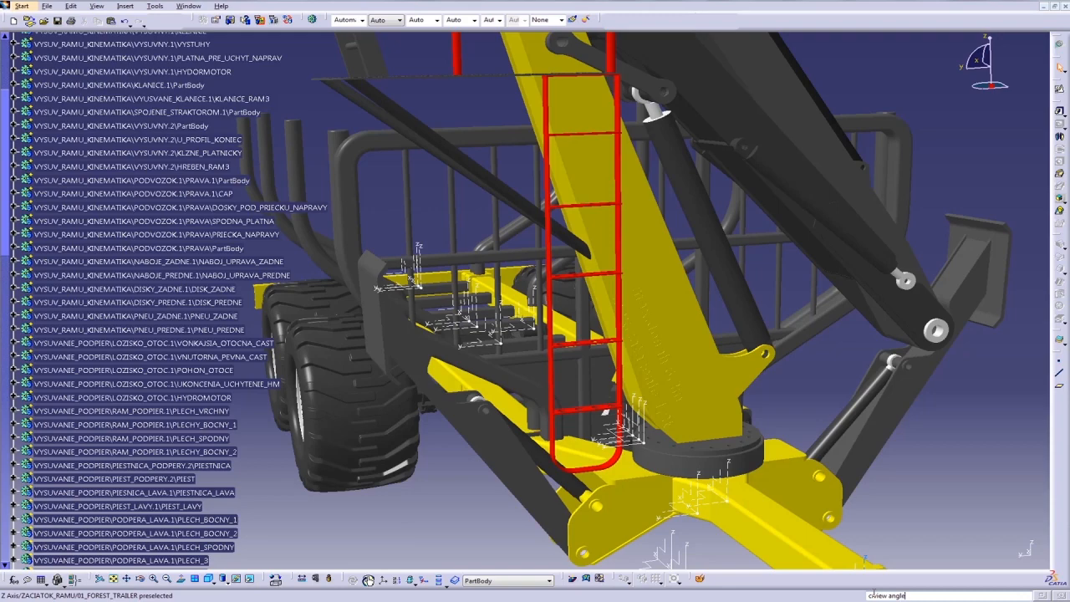
Run the c:view angle command on the trailer and adjust the perspective view angle to about 31.24.
{"action": "left_click", "coordinate": [873, 593]}
{"action": "left_click_drag", "start_coordinate": [734, 472], "coordinate": [822, 275]}
{"action": "middle_click_drag", "start_coordinate": [822, 275], "coordinate": [761, 276]}
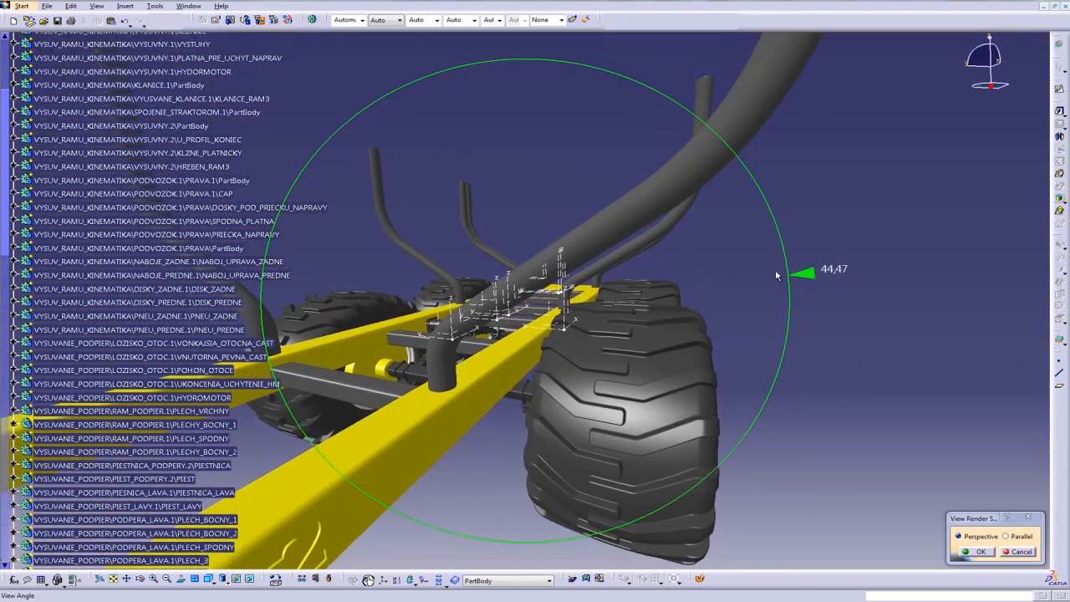
{"action": "left_click_drag", "start_coordinate": [805, 281], "coordinate": [721, 112]}
{"action": "middle_click_drag", "start_coordinate": [544, 351], "coordinate": [667, 146]}
{"action": "left_click_drag", "start_coordinate": [723, 120], "coordinate": [785, 388]}
{"action": "left_click_drag", "start_coordinate": [701, 367], "coordinate": [745, 299]}
{"action": "middle_click_drag", "start_coordinate": [652, 276], "coordinate": [607, 493]}
{"action": "middle_click_drag", "start_coordinate": [598, 201], "coordinate": [626, 284]}
{"action": "left_click_drag", "start_coordinate": [803, 319], "coordinate": [823, 372]}
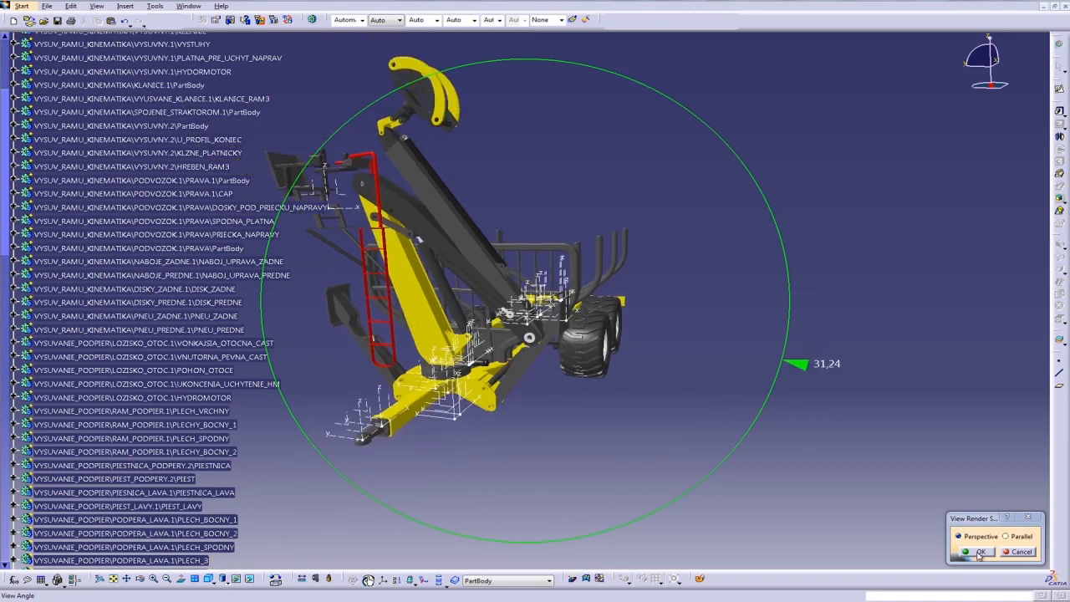
{"action": "left_click", "coordinate": [979, 552]}
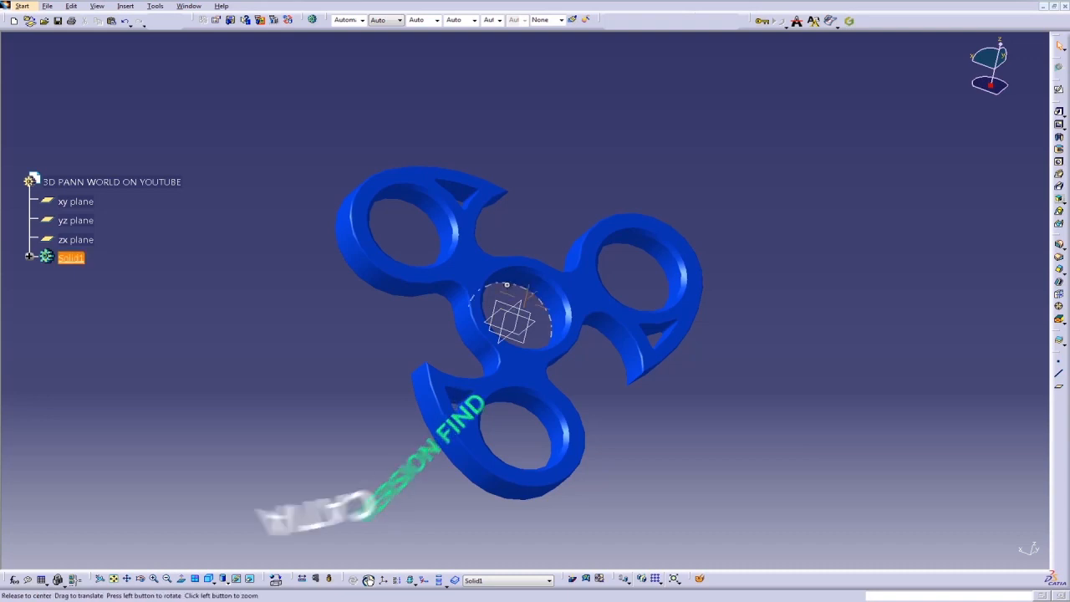
Open CATIA_3D_MODEL.CATPart from the version folder in Notepad, with the folder window narrowed to uncover the model.
{"action": "middle_click_drag", "start_coordinate": [246, 363], "coordinate": [380, 253]}
{"action": "left_click", "coordinate": [409, 282]}
{"action": "left_click", "coordinate": [380, 253]}
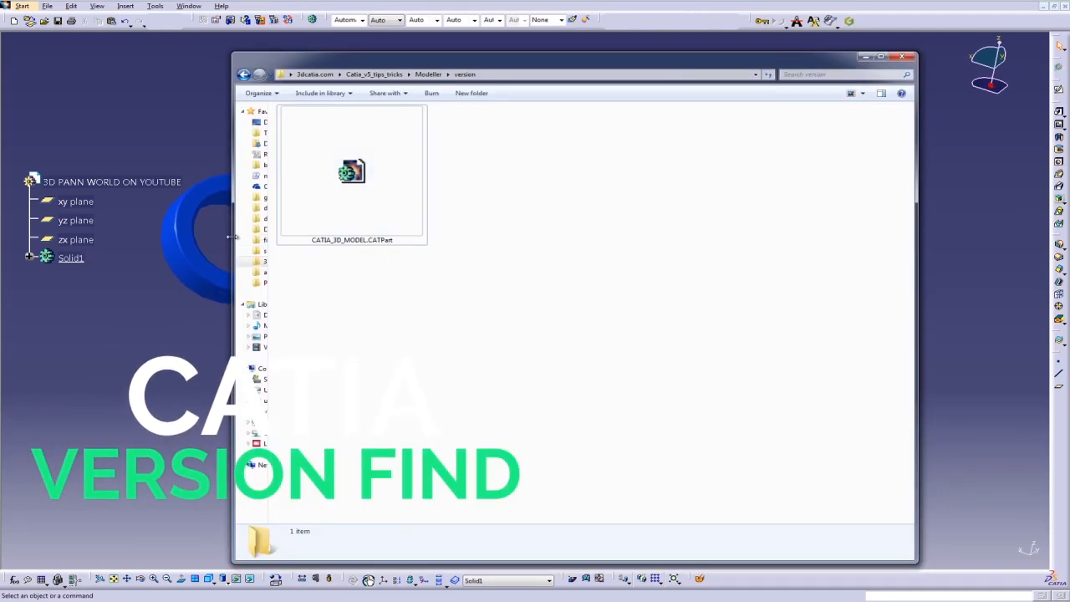
{"action": "left_click_drag", "start_coordinate": [232, 237], "coordinate": [553, 238]}
{"action": "left_click", "coordinate": [672, 200]}
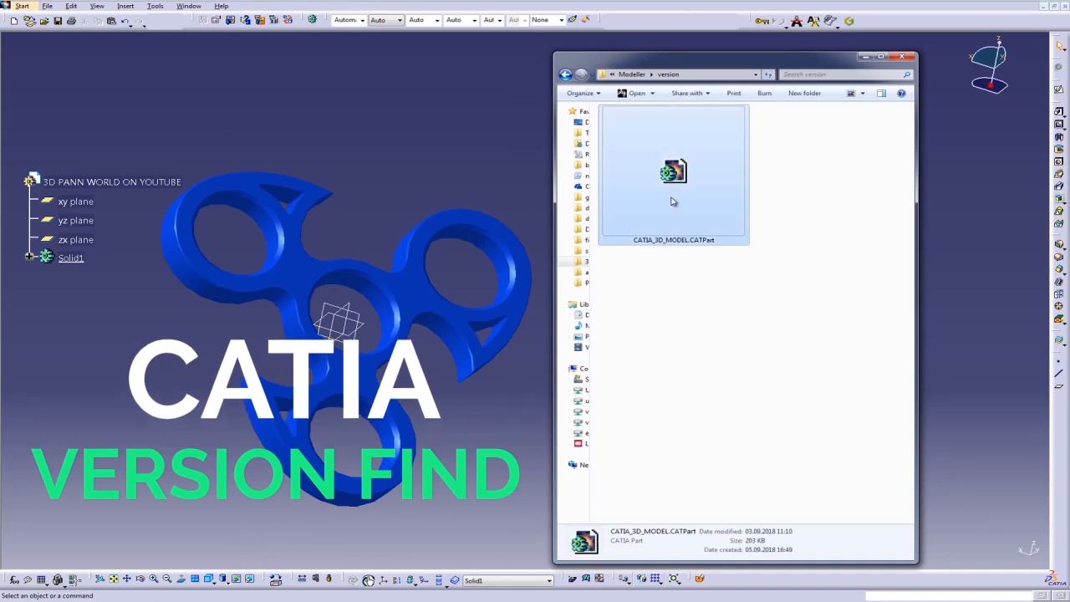
{"action": "right_click", "coordinate": [673, 201]}
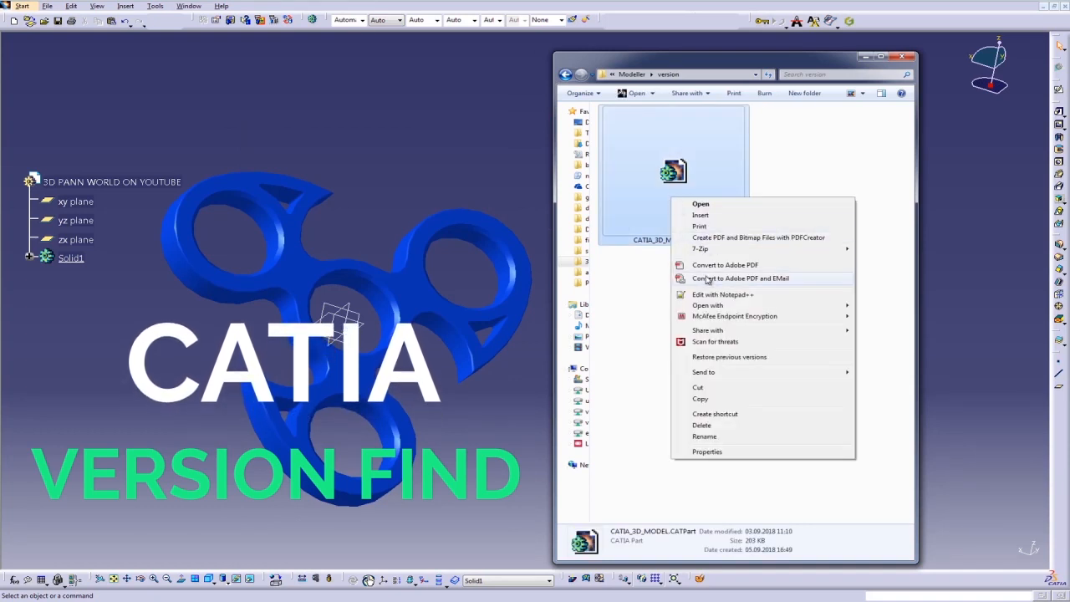
{"action": "mouse_move", "coordinate": [843, 305]}
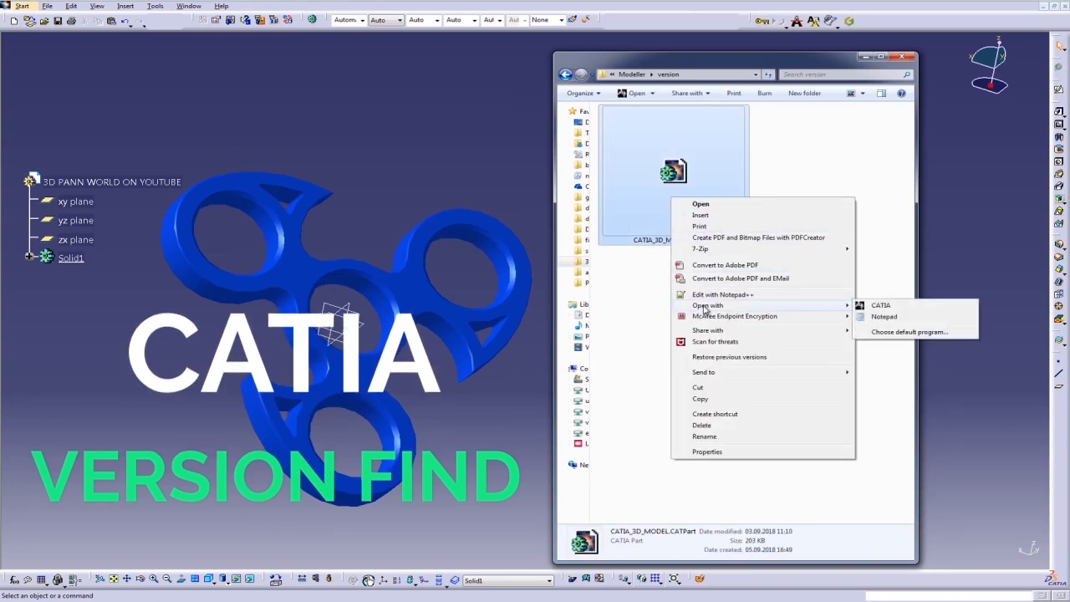
{"action": "left_click", "coordinate": [909, 317]}
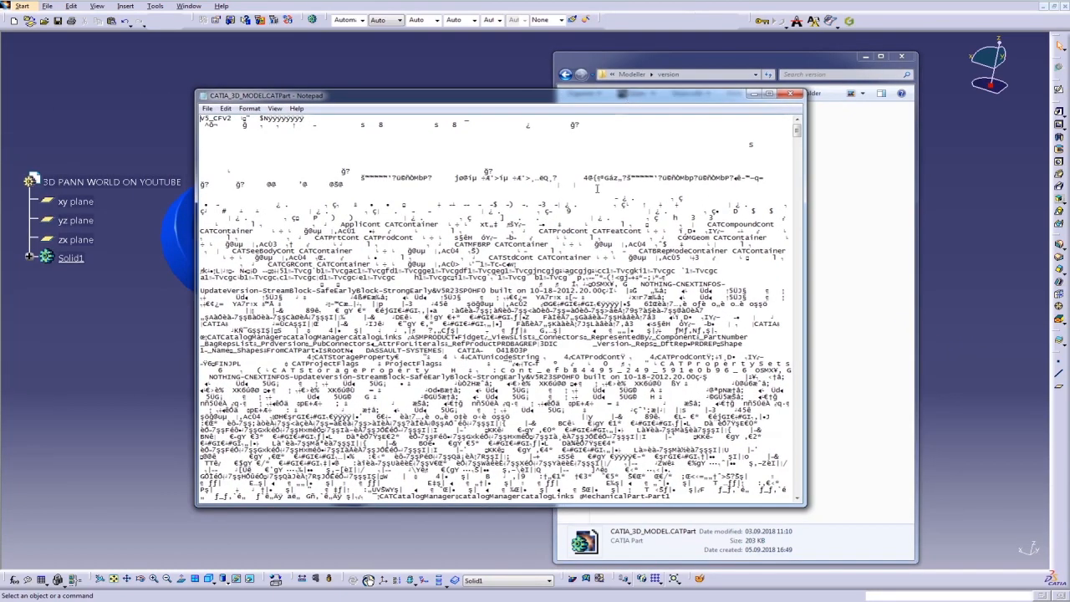
Search the file's text for "release" and highlight the version, release and service pack entries.
{"action": "key", "text": "ctrl+f"}
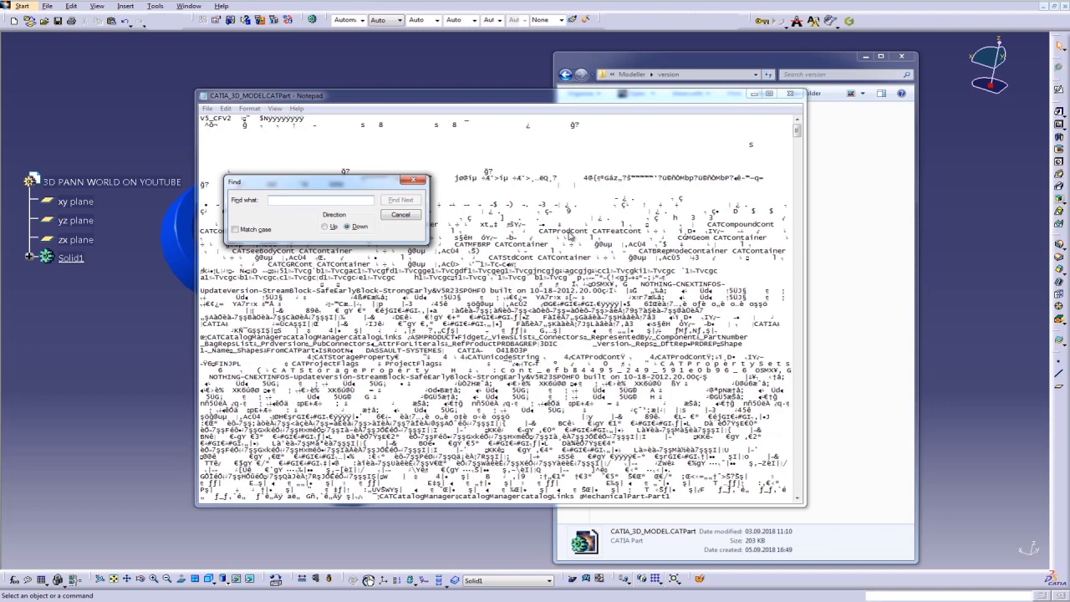
{"action": "type", "text": "rela"}
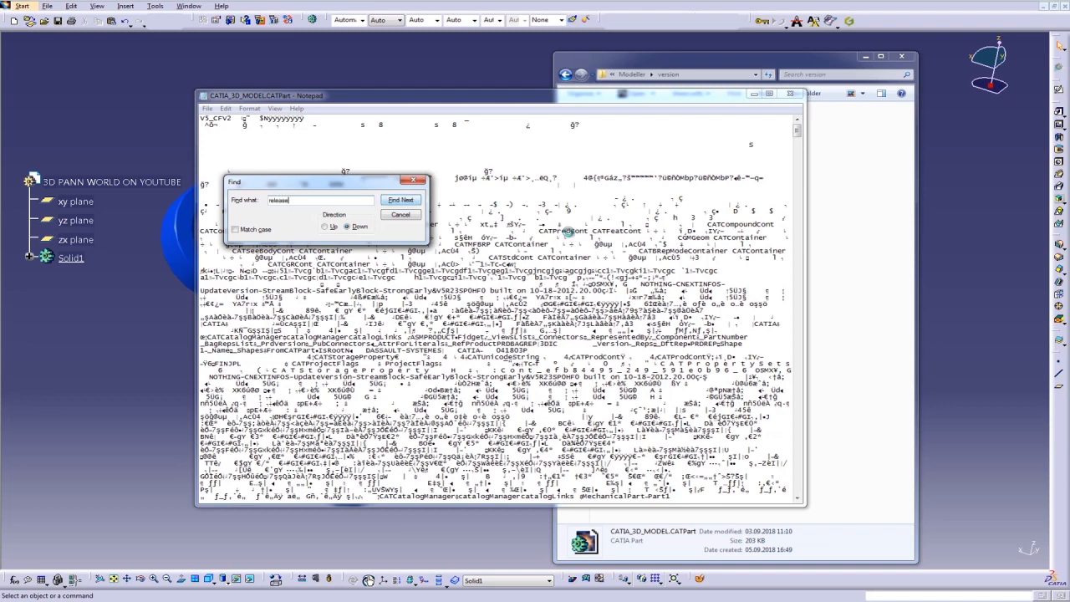
{"action": "key", "text": "Return"}
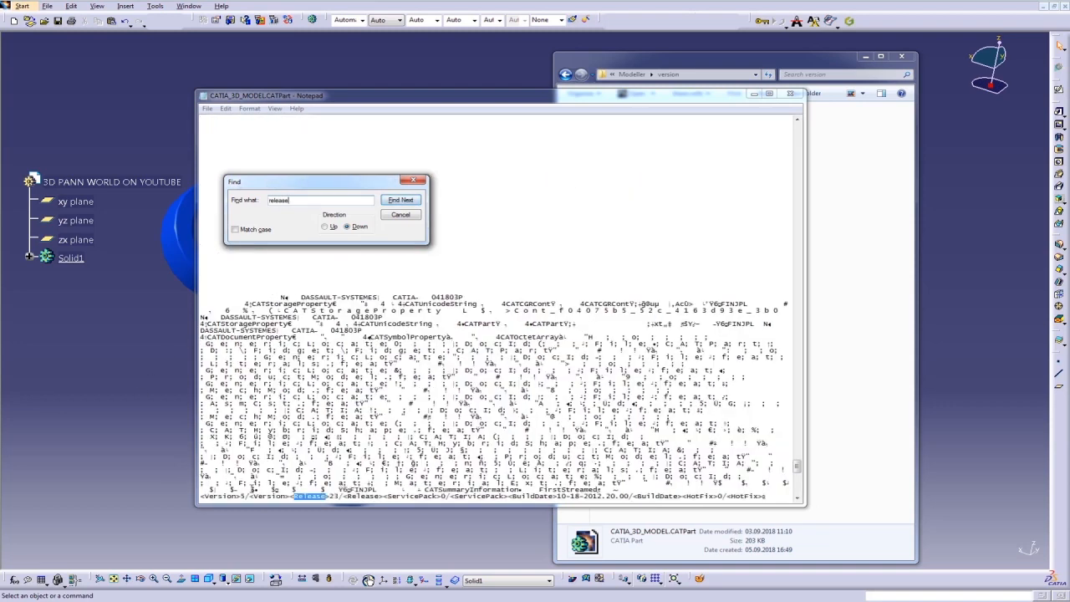
{"action": "left_click", "coordinate": [261, 456]}
{"action": "scroll", "coordinate": [260, 456], "scroll_direction": "down", "scroll_amount": 3}
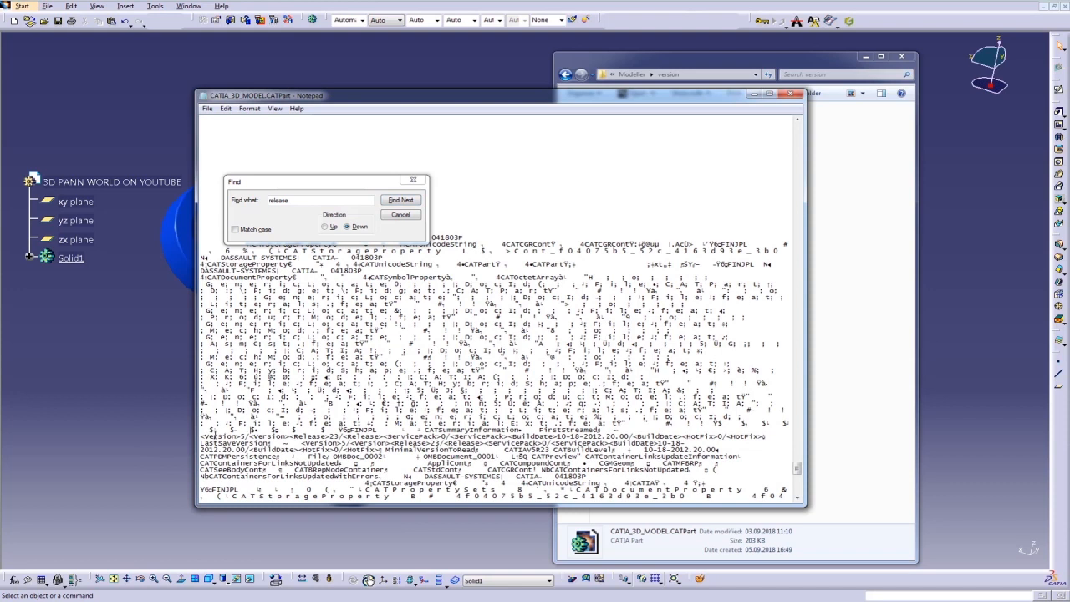
{"action": "left_click_drag", "start_coordinate": [201, 435], "coordinate": [666, 436]}
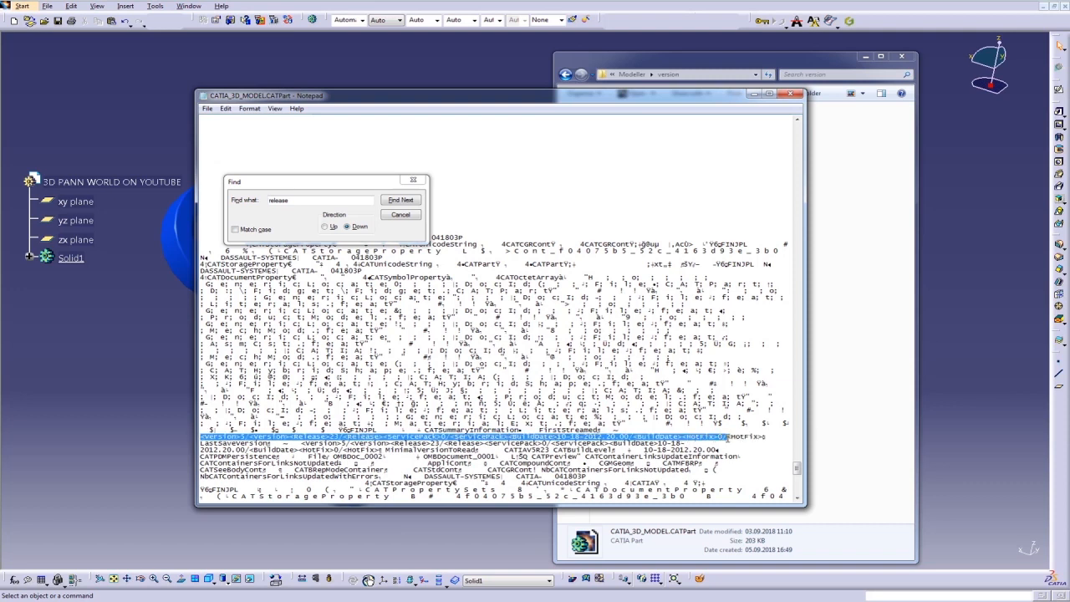
{"action": "left_click_drag", "start_coordinate": [289, 437], "coordinate": [348, 436]}
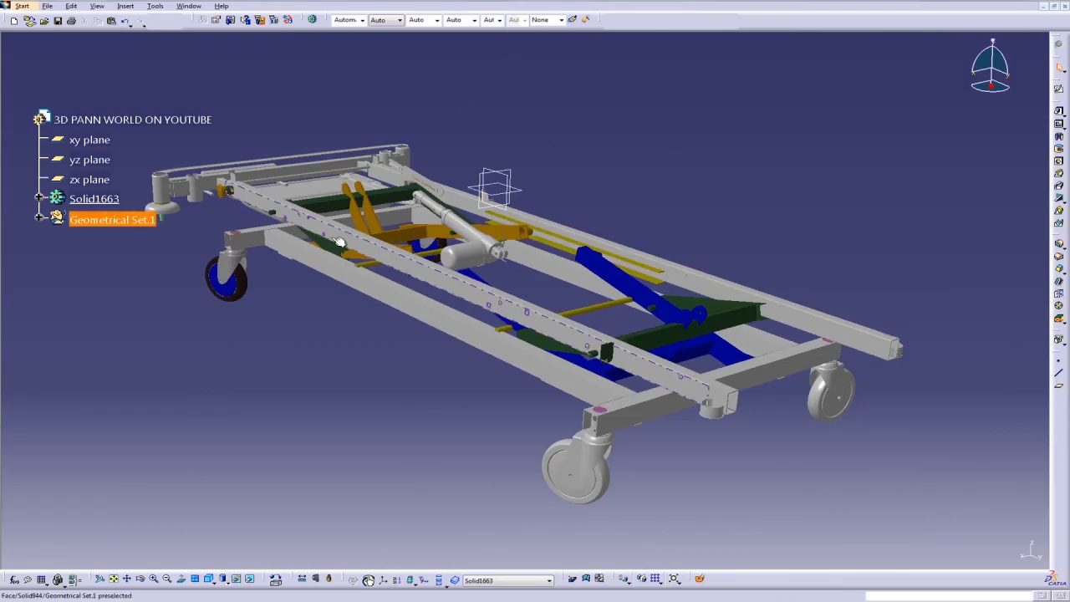
Select the cylindrical face hidden inside the frame's tube end above a caster wheel.
{"action": "middle_click", "coordinate": [242, 246]}
{"action": "middle_click_drag", "start_coordinate": [568, 275], "coordinate": [667, 354]}
{"action": "middle_click_drag", "start_coordinate": [618, 192], "coordinate": [425, 263]}
{"action": "middle_click", "coordinate": [477, 215]}
{"action": "middle_click_drag", "start_coordinate": [501, 238], "coordinate": [554, 342]}
{"action": "left_click", "coordinate": [525, 344]}
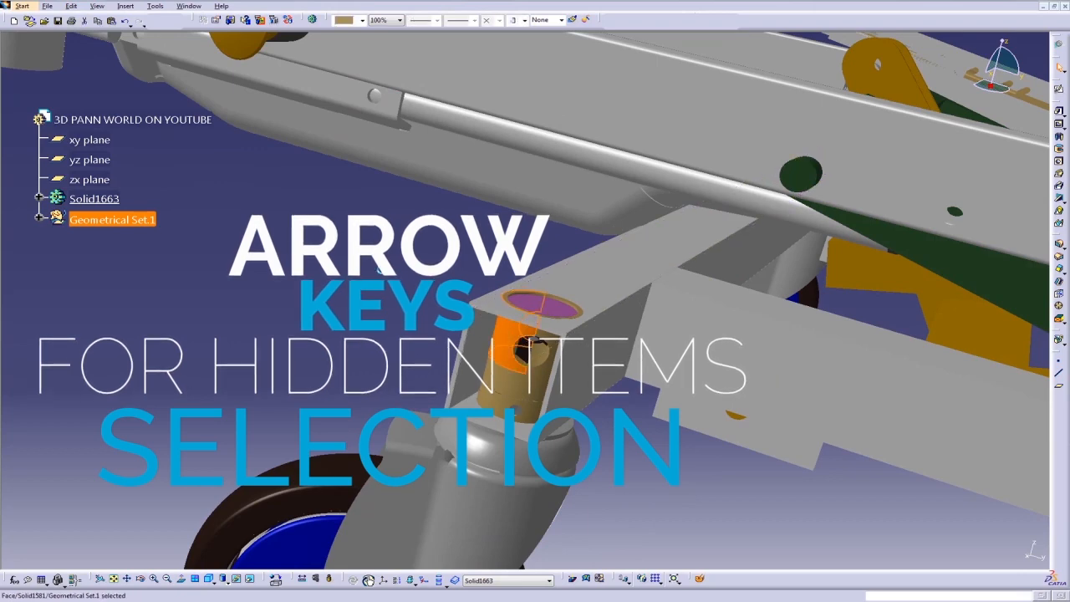
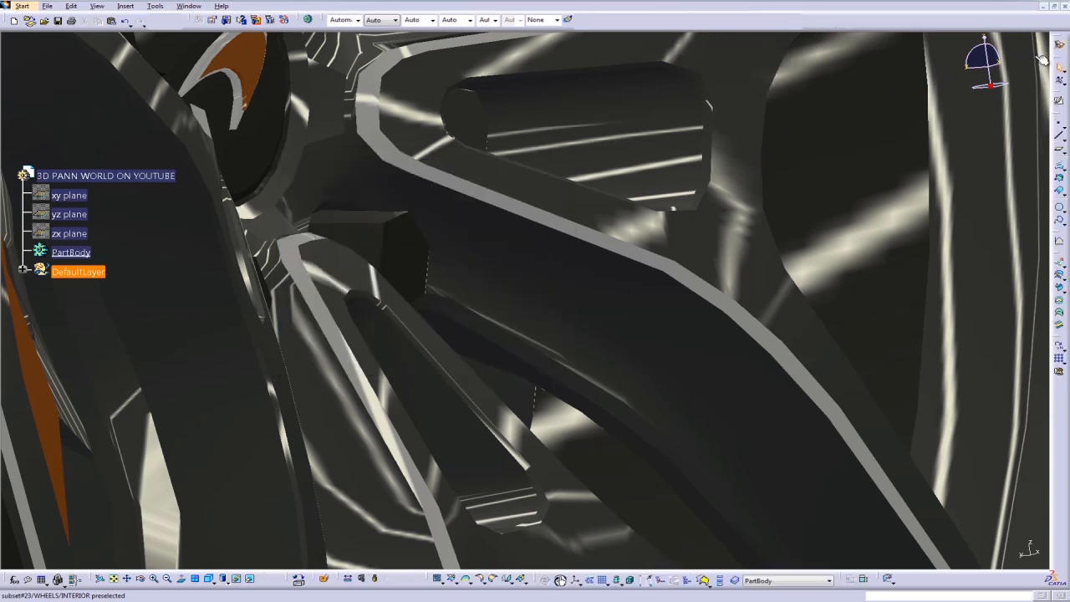
Open the Customize settings and list the commands of the All Commands category.
{"action": "left_click", "coordinate": [1062, 48]}
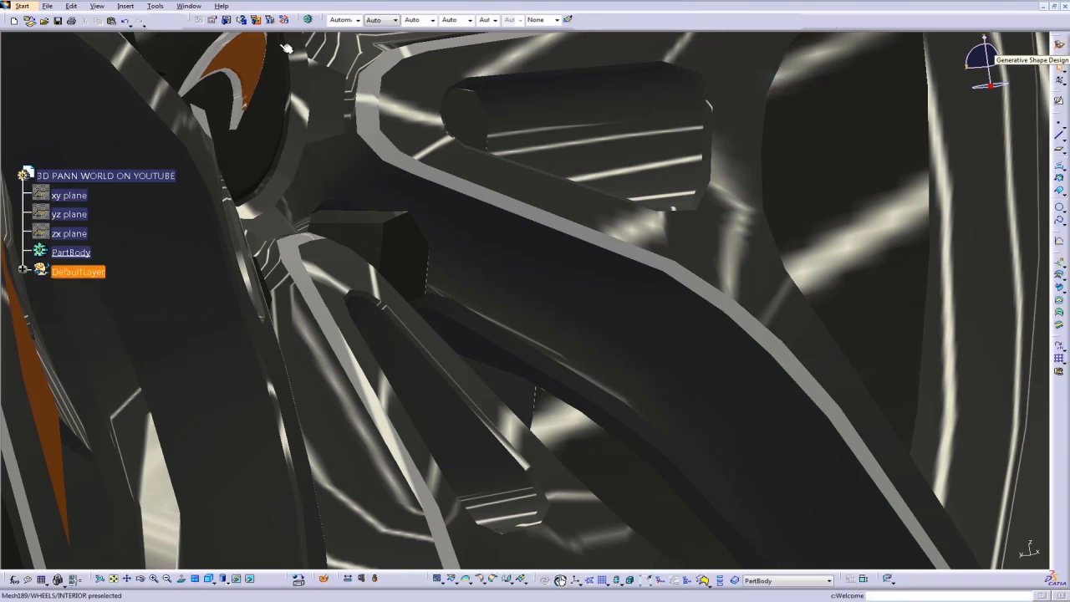
{"action": "left_click", "coordinate": [154, 6]}
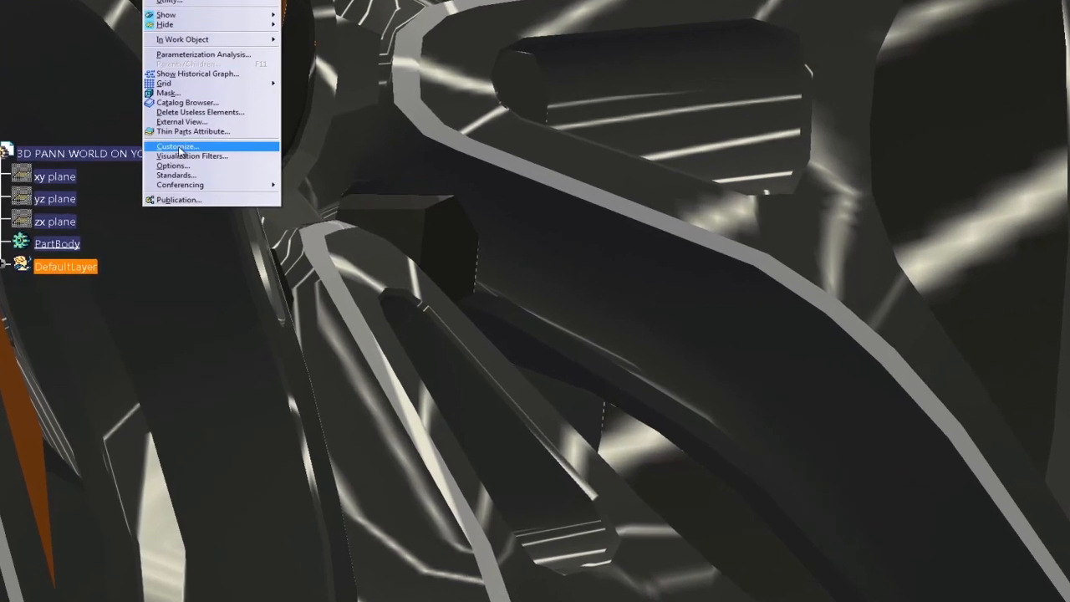
{"action": "left_click", "coordinate": [186, 173]}
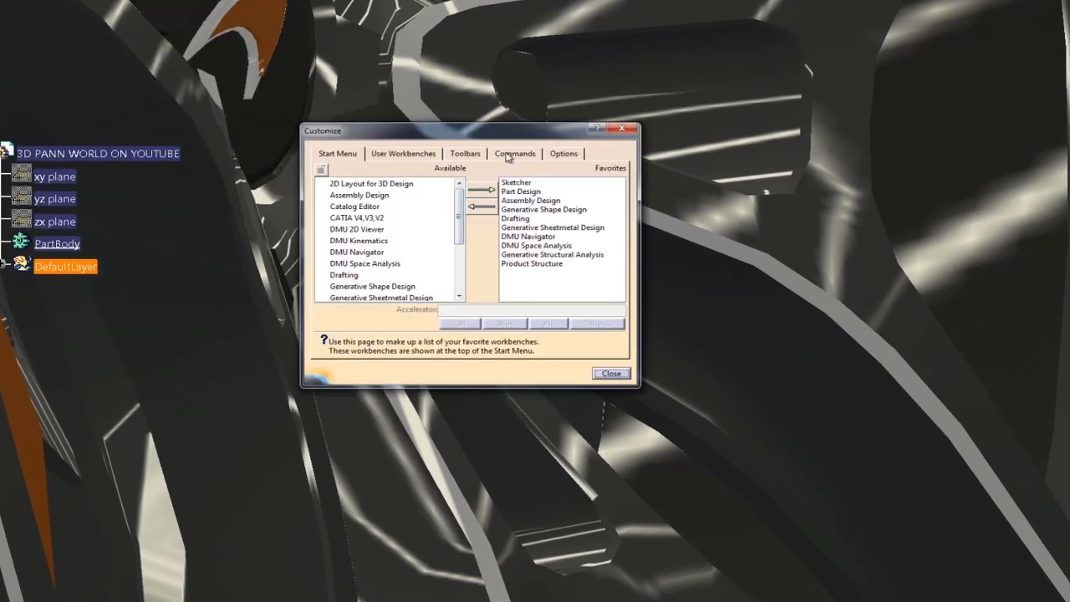
{"action": "left_click", "coordinate": [511, 154]}
{"action": "left_click_drag", "start_coordinate": [413, 210], "coordinate": [412, 224]}
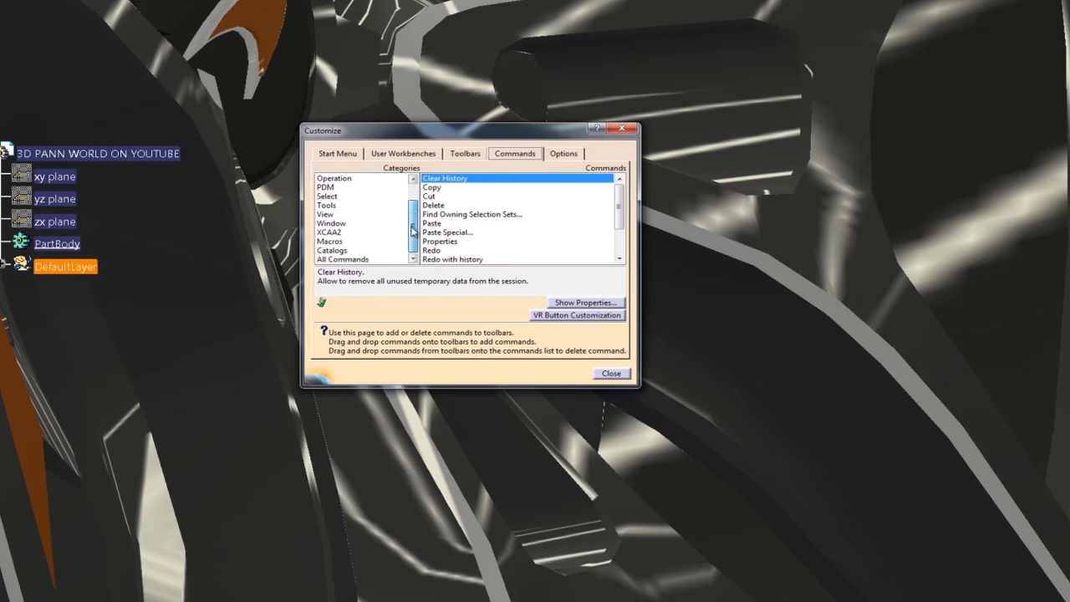
{"action": "left_click", "coordinate": [366, 260]}
Find and select the Hide/Show command in the list of all commands.
{"action": "left_click", "coordinate": [504, 235]}
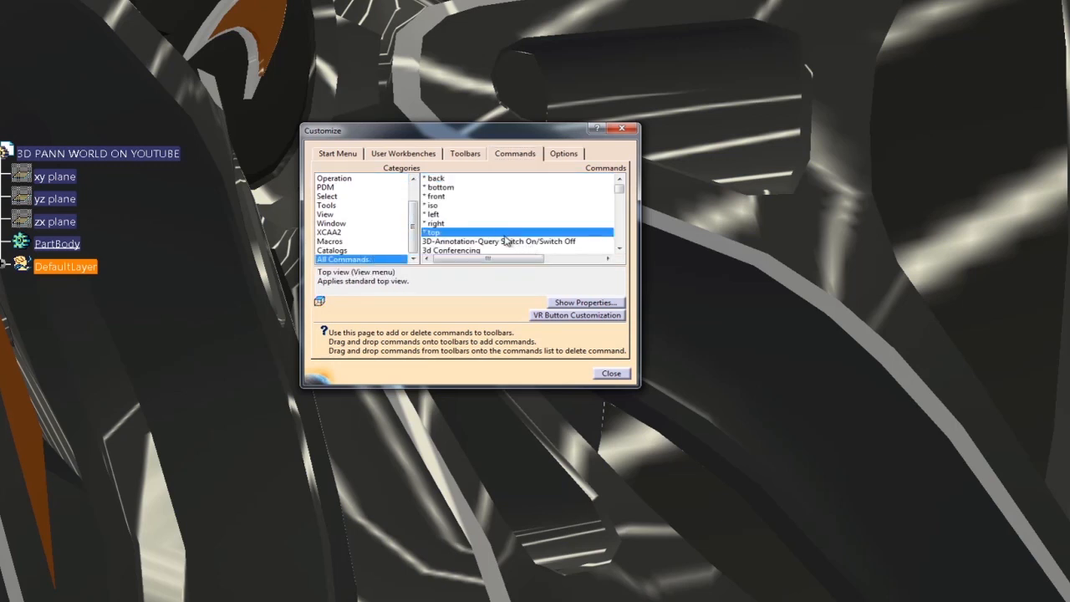
{"action": "key", "text": "h"}
{"action": "key", "text": "h"}
{"action": "key", "text": "h"}
{"action": "key", "text": "h"}
{"action": "key", "text": "h"}
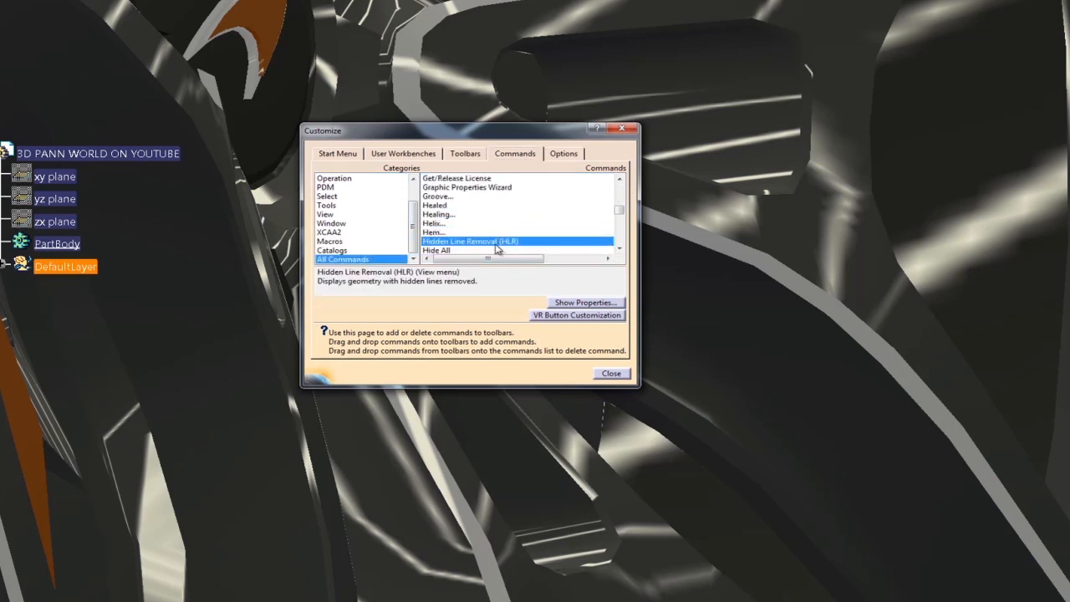
{"action": "scroll", "coordinate": [493, 251], "scroll_direction": "down", "scroll_amount": 1}
{"action": "left_click", "coordinate": [482, 241]}
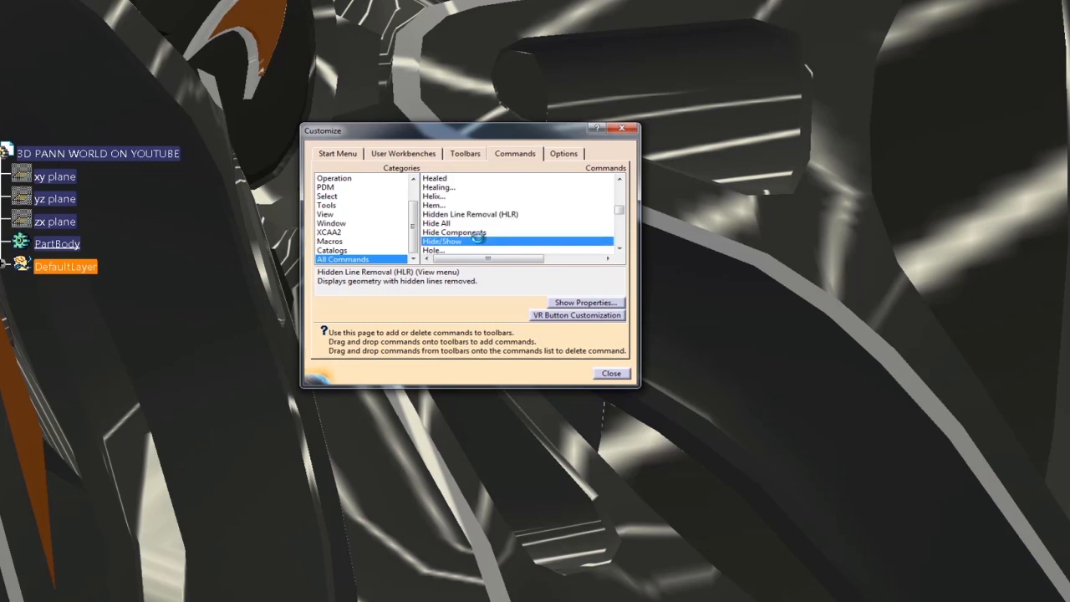
Assign F2 as the accelerator of the Hide/Show command and close the customization.
{"action": "left_click", "coordinate": [567, 304]}
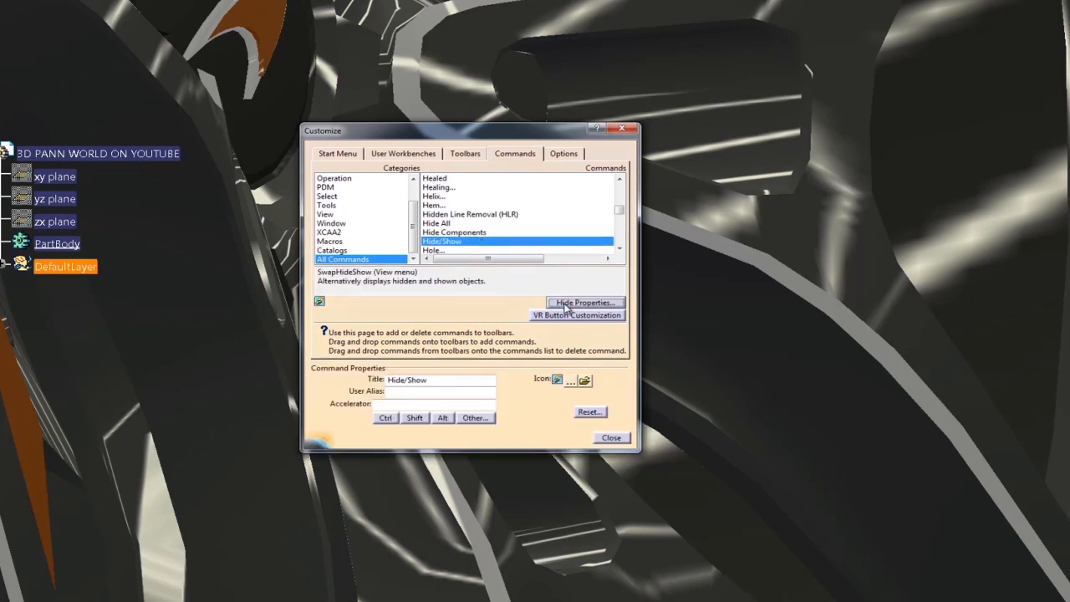
{"action": "left_click", "coordinate": [401, 404]}
{"action": "type", "text": "F"}
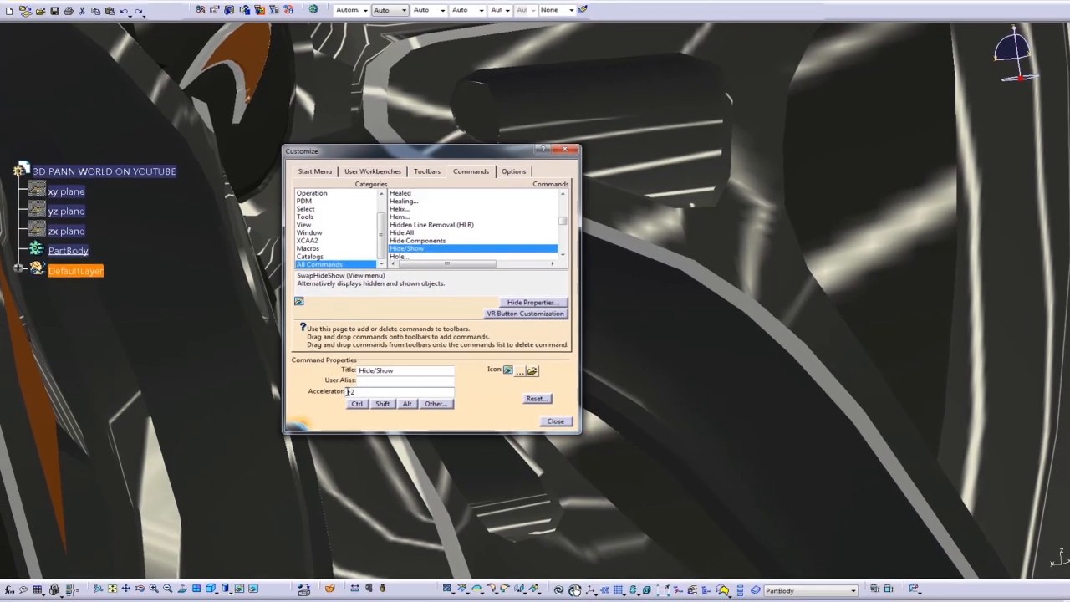
{"action": "type", "text": "2"}
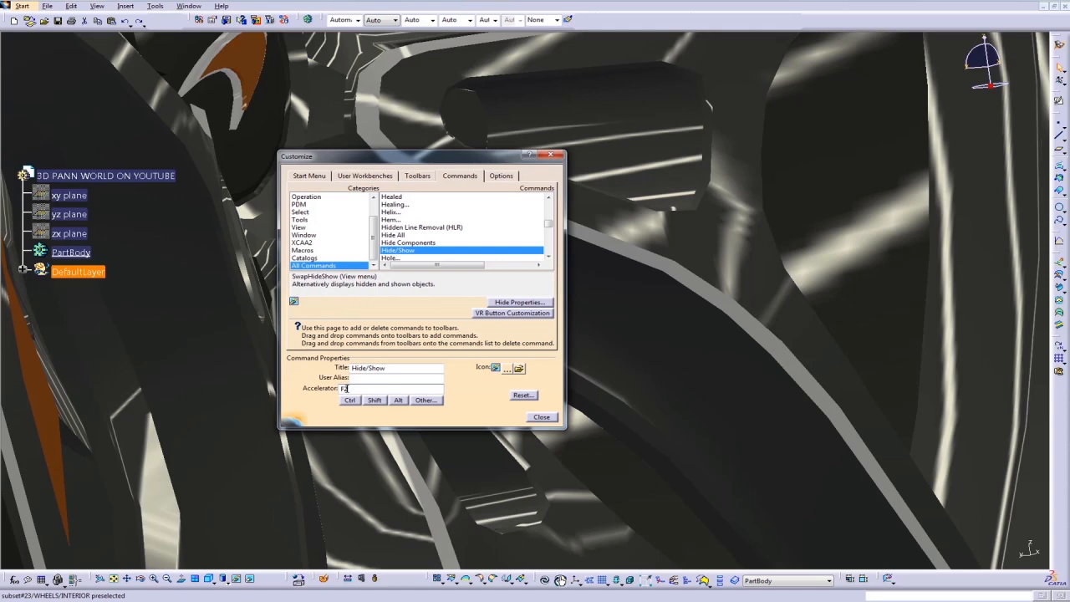
{"action": "left_click", "coordinate": [542, 418]}
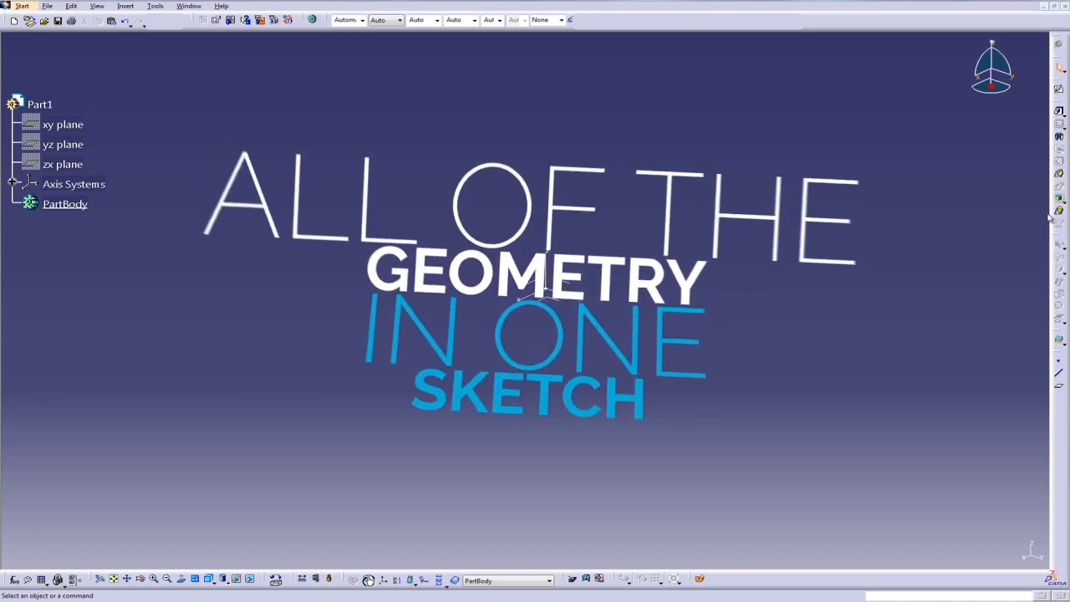
Create a positioned sketch on the XY plane and draw a large circle centred on the origin.
{"action": "left_click", "coordinate": [368, 579]}
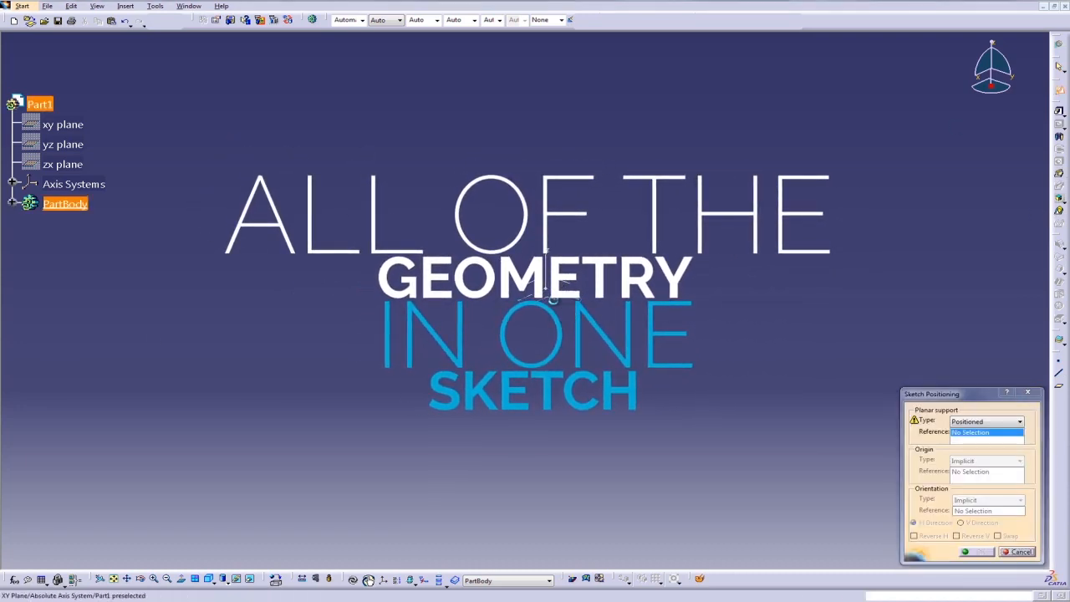
{"action": "left_click", "coordinate": [559, 299]}
{"action": "left_click", "coordinate": [976, 551]}
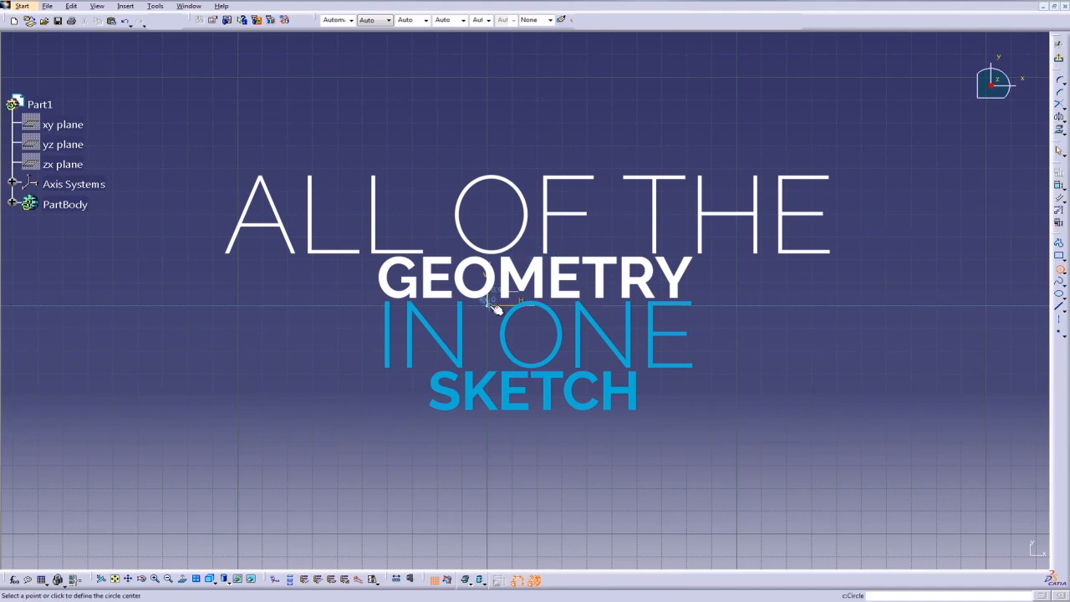
{"action": "left_click", "coordinate": [624, 208]}
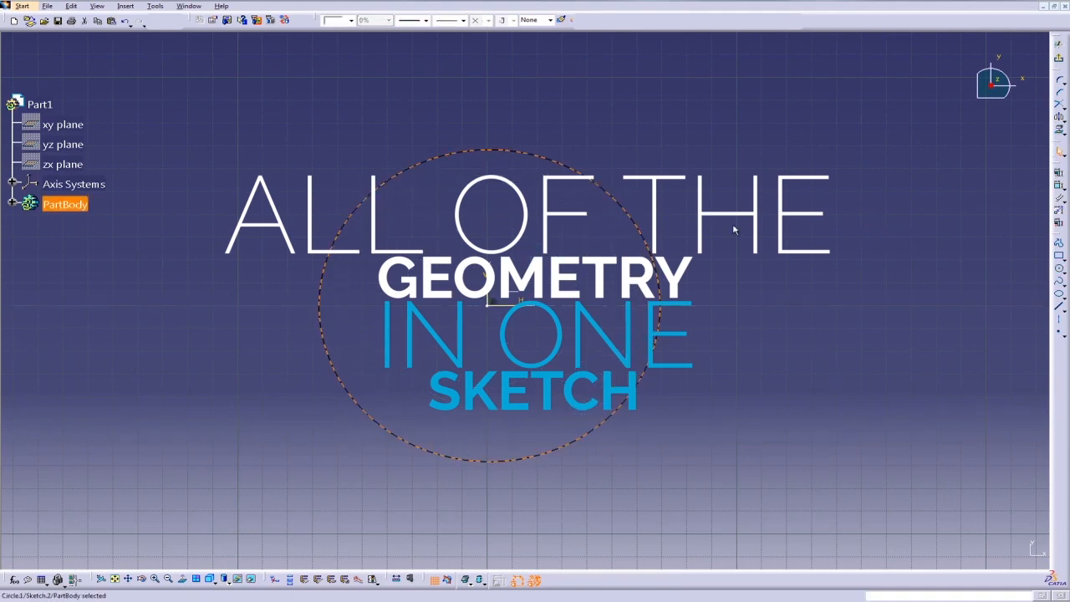
{"action": "left_click", "coordinate": [870, 220]}
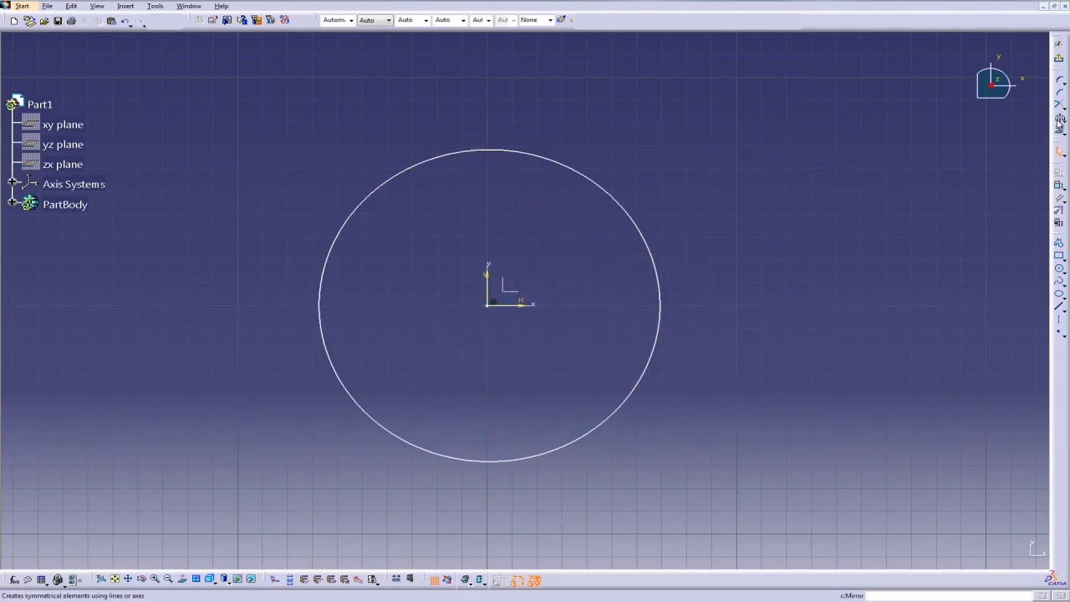
Dimension the large circle's diameter and draw a small circle about 29 mm in diameter centred where it crosses the horizontal axis.
{"action": "left_click", "coordinate": [1059, 184]}
{"action": "left_click", "coordinate": [679, 135]}
{"action": "left_click", "coordinate": [1058, 270]}
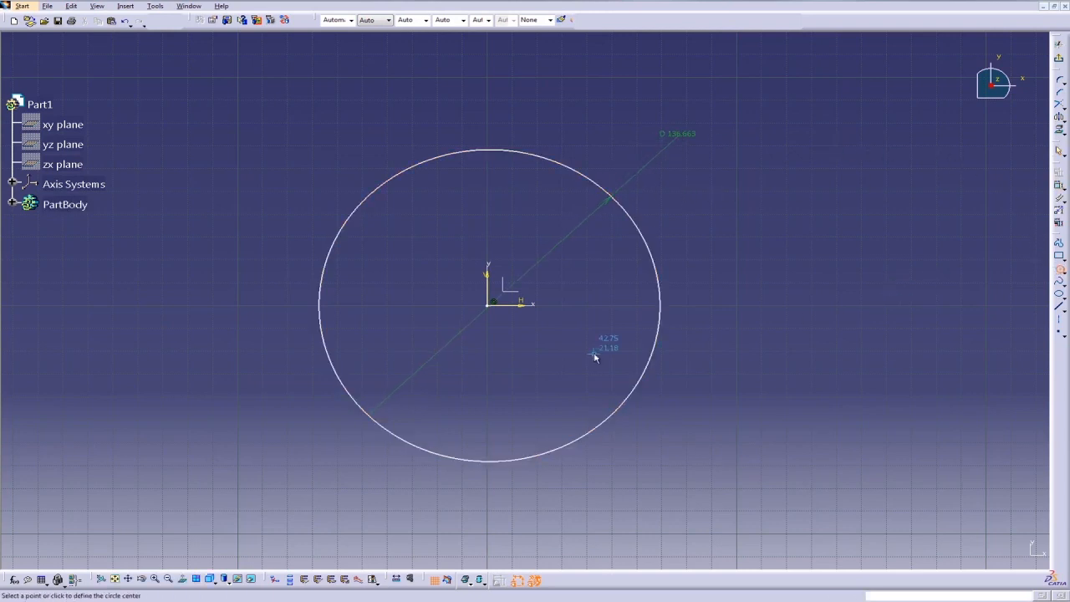
{"action": "left_click", "coordinate": [662, 305]}
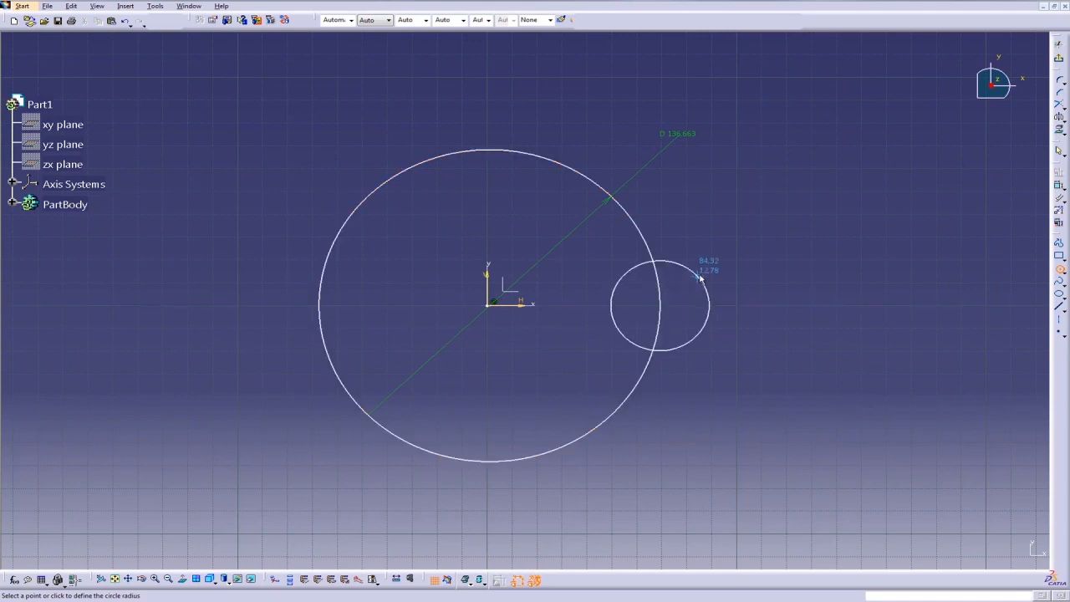
{"action": "left_click", "coordinate": [688, 276]}
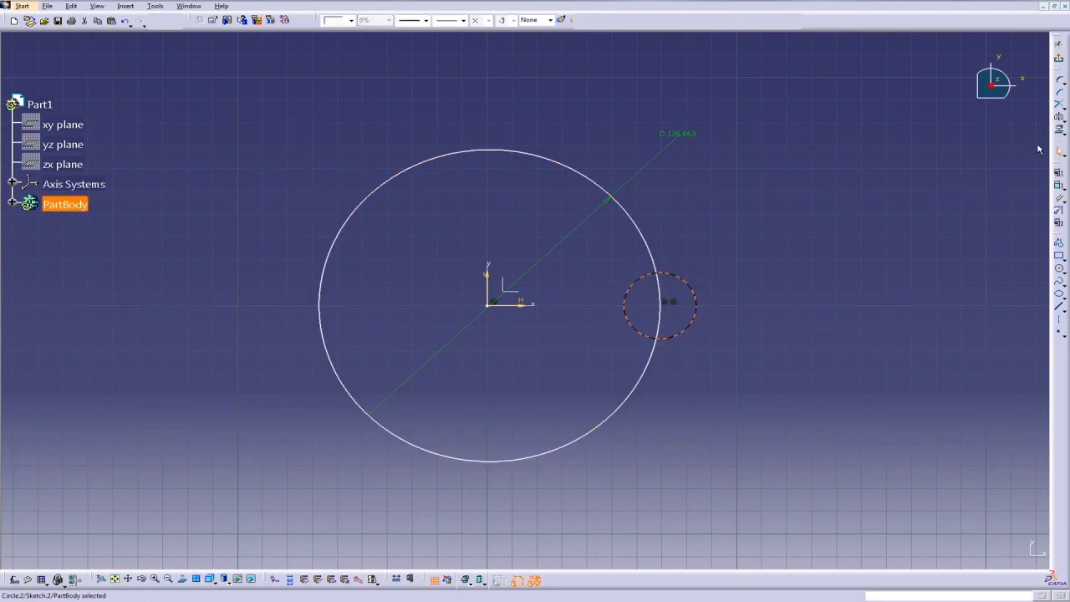
Dimension the small circle's diameter.
{"action": "left_click", "coordinate": [1057, 188]}
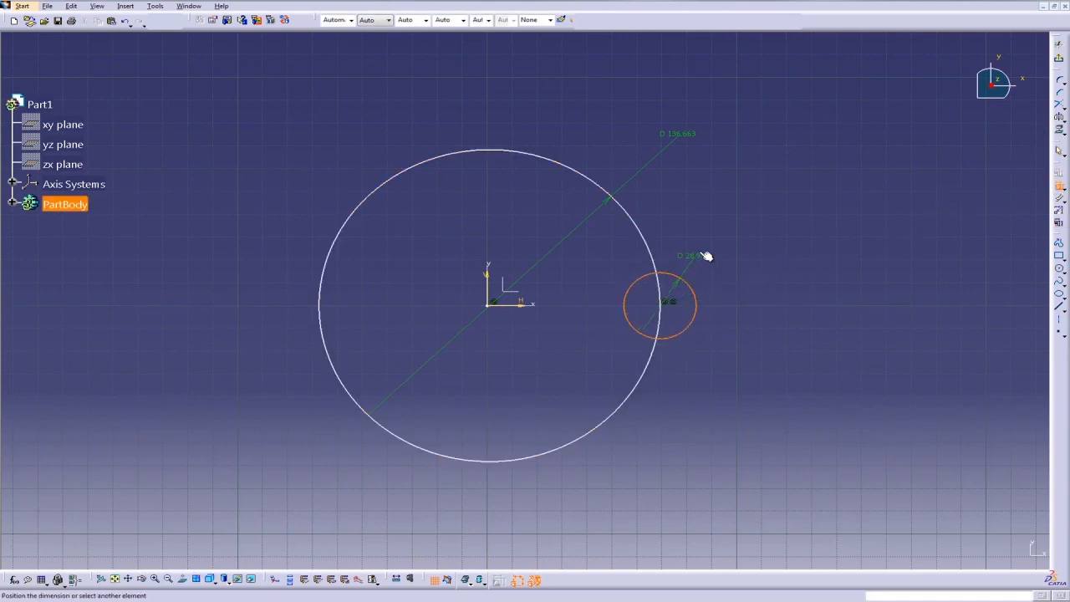
{"action": "left_click", "coordinate": [748, 256]}
{"action": "middle_click_drag", "start_coordinate": [728, 370], "coordinate": [702, 376]}
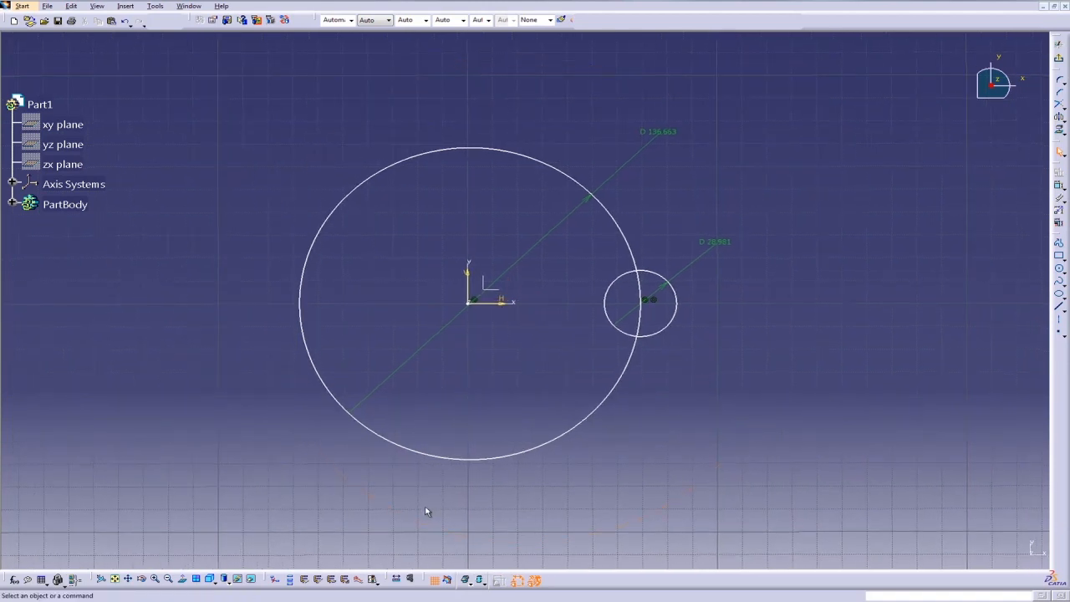
Create an output profile named Small Sketch from the small circle.
{"action": "left_click", "coordinate": [344, 580]}
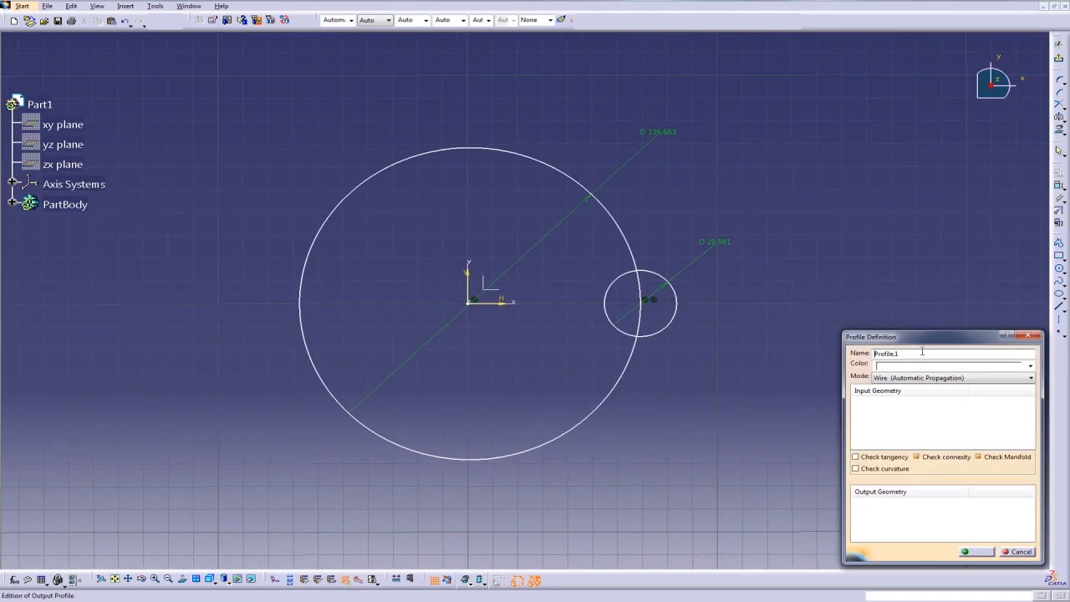
{"action": "type", "text": "small"}
{"action": "key", "text": "BackSpace"}
{"action": "key", "text": "BackSpace"}
{"action": "key", "text": "BackSpace"}
{"action": "key", "text": "BackSpace"}
{"action": "key", "text": "BackSpace"}
{"action": "type", "text": "Small"}
{"action": "type", "text": "Sketch"}
{"action": "left_click", "coordinate": [664, 332]}
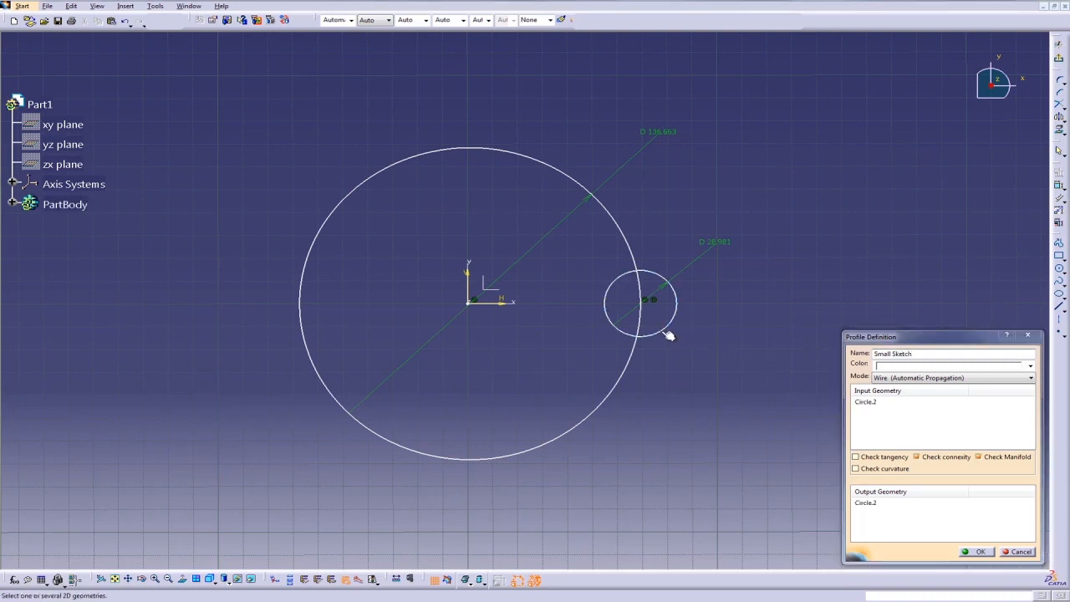
{"action": "left_click", "coordinate": [976, 552]}
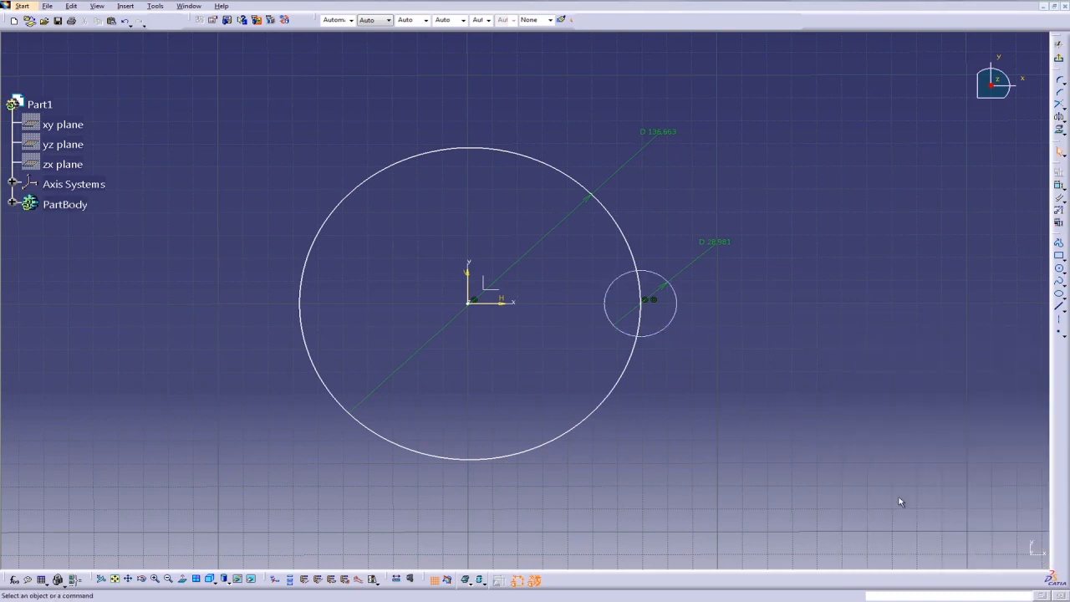
Exit the sketch and pad its large circle with a length of -53 mm.
{"action": "left_click", "coordinate": [1060, 62]}
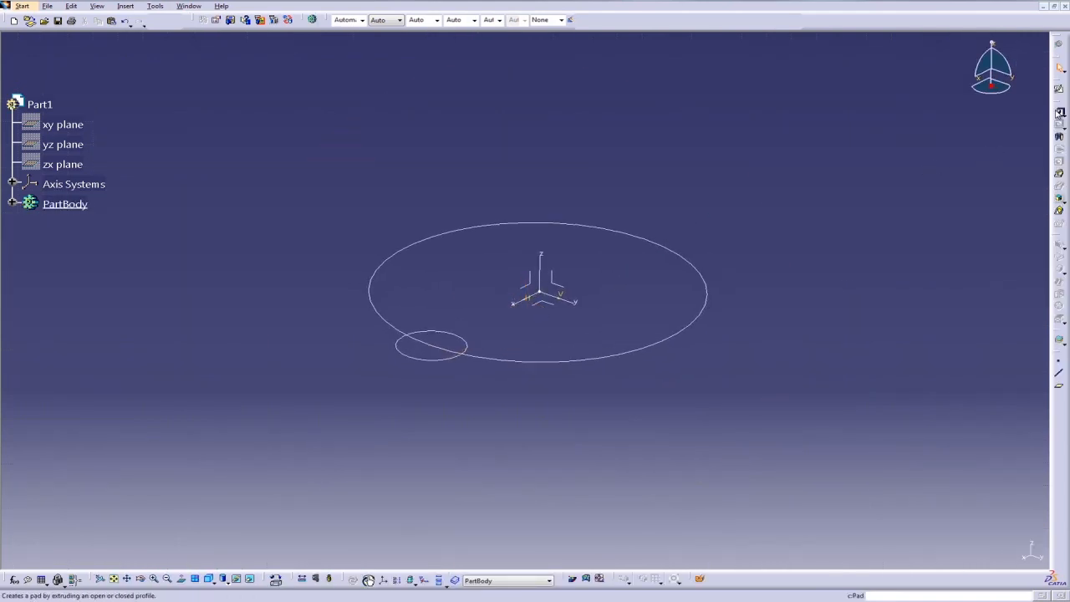
{"action": "left_click", "coordinate": [1058, 112]}
{"action": "left_click", "coordinate": [621, 232]}
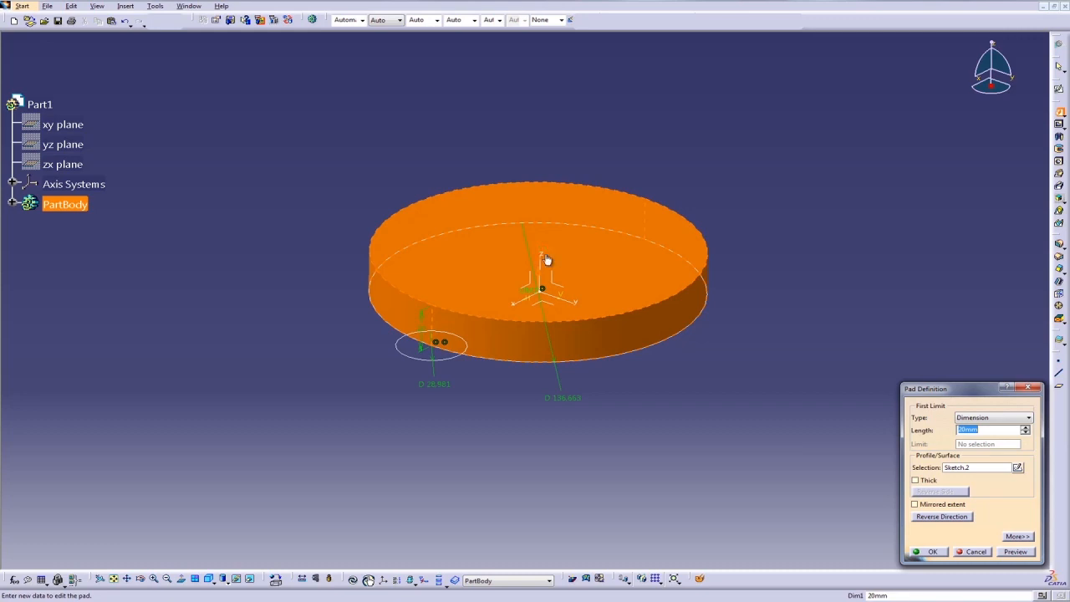
{"action": "left_click_drag", "start_coordinate": [545, 259], "coordinate": [548, 298]}
{"action": "mouse_move", "coordinate": [540, 399]}
{"action": "middle_mouse_down"}
{"action": "mouse_move", "coordinate": [535, 415]}
{"action": "mouse_move", "coordinate": [399, 403]}
{"action": "mouse_move", "coordinate": [351, 364]}
{"action": "middle_mouse_up"}
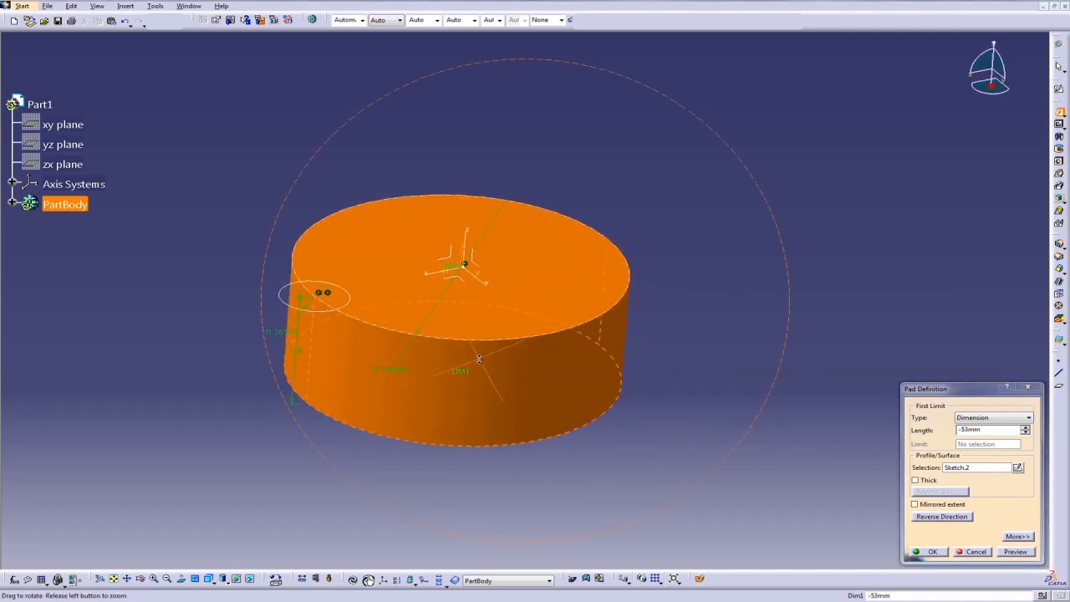
{"action": "left_click", "coordinate": [931, 550]}
{"action": "middle_click_drag", "start_coordinate": [701, 469], "coordinate": [776, 470]}
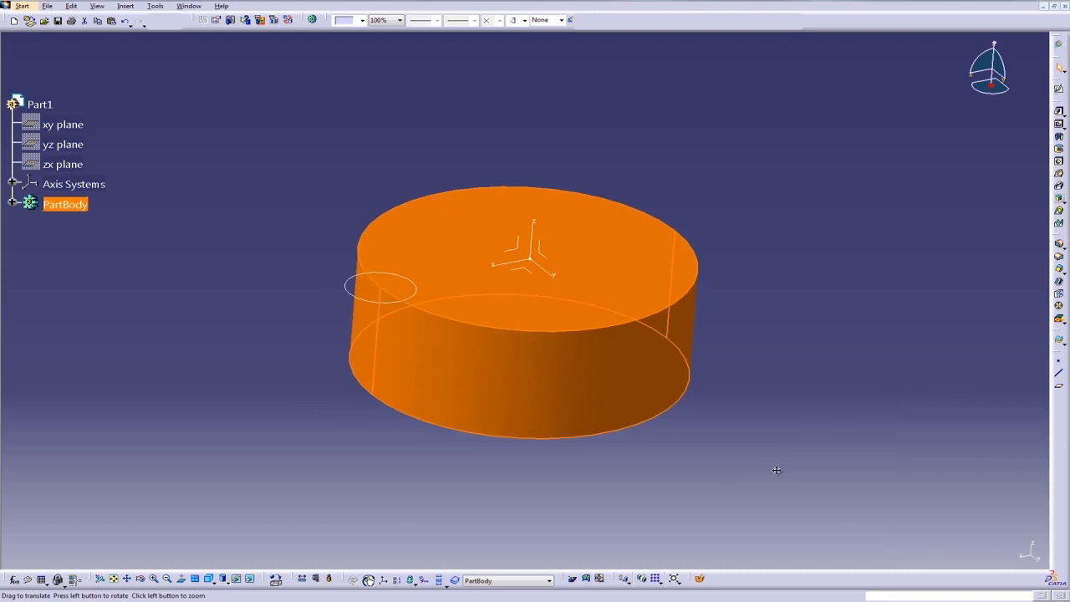
Expand the pad's sketch in the tree and cut a 30 mm deep pocket into the disc using the Small Sketch profile.
{"action": "left_click", "coordinate": [12, 204]}
{"action": "left_click", "coordinate": [42, 245]}
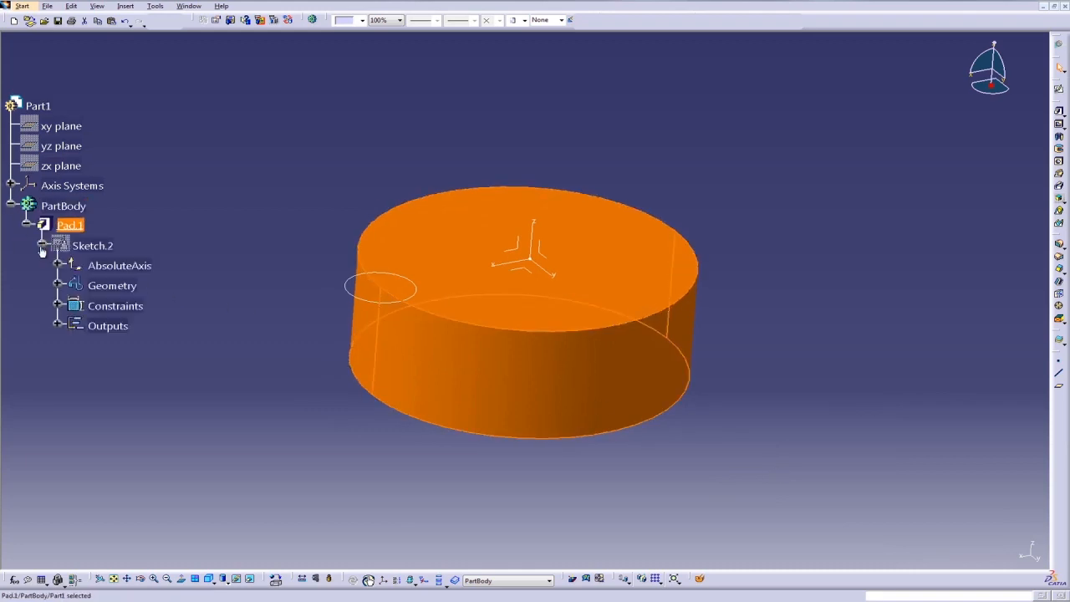
{"action": "left_click", "coordinate": [835, 336]}
{"action": "left_click", "coordinate": [1058, 132]}
{"action": "left_click", "coordinate": [380, 304]}
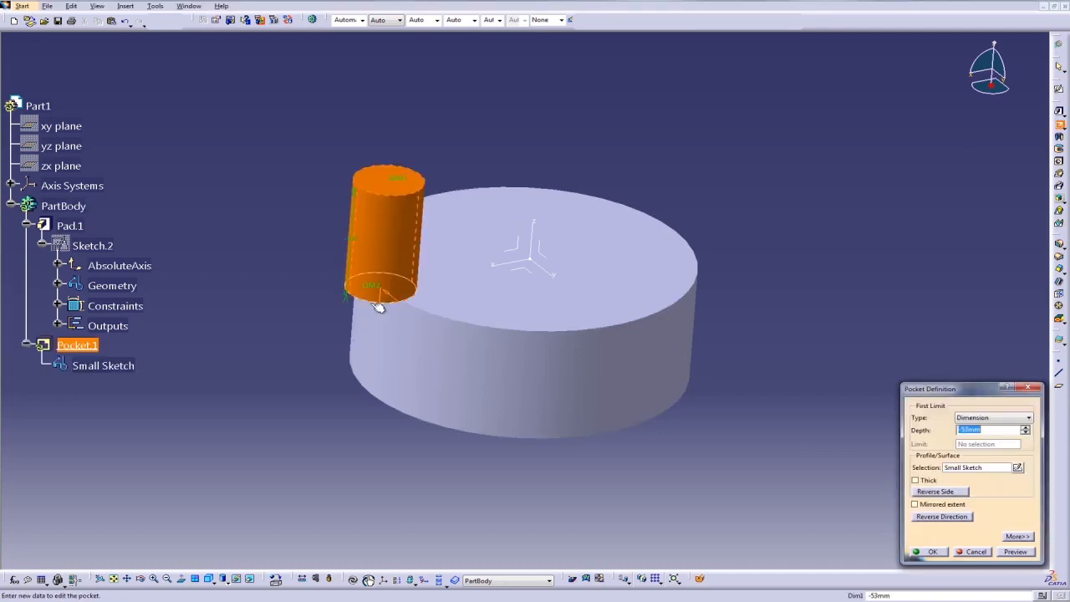
{"action": "left_click_drag", "start_coordinate": [396, 192], "coordinate": [400, 252]}
{"action": "left_click_drag", "start_coordinate": [401, 343], "coordinate": [400, 350]}
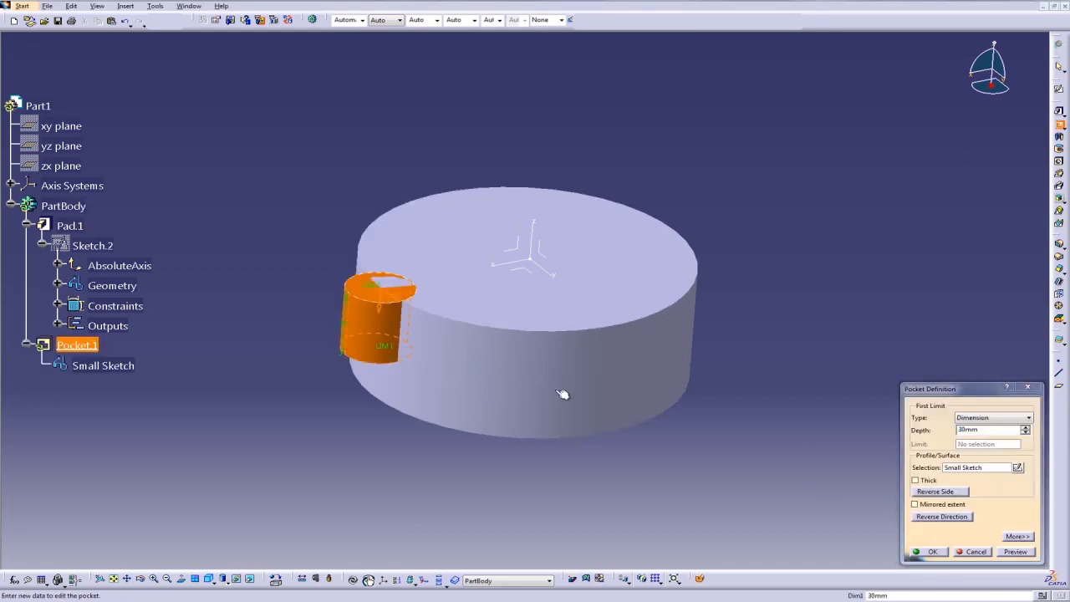
{"action": "left_click", "coordinate": [929, 551]}
{"action": "middle_click_drag", "start_coordinate": [482, 437], "coordinate": [754, 449]}
{"action": "left_click", "coordinate": [754, 449]}
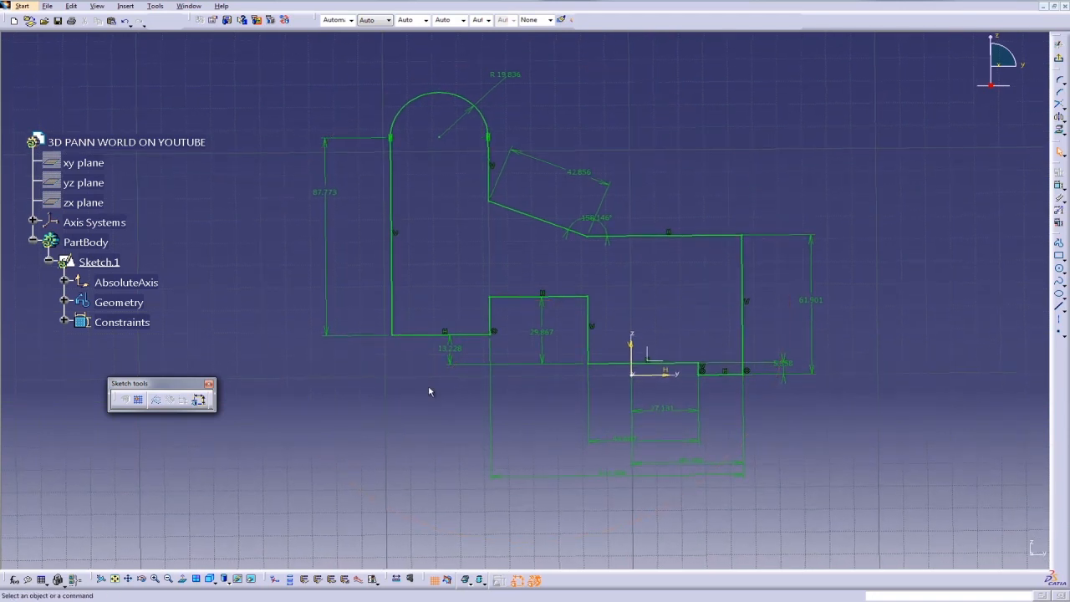
Select the entire closed sketch profile with Auto Search from its short bottom line and offset it outward.
{"action": "middle_click_drag", "start_coordinate": [662, 408], "coordinate": [654, 420]}
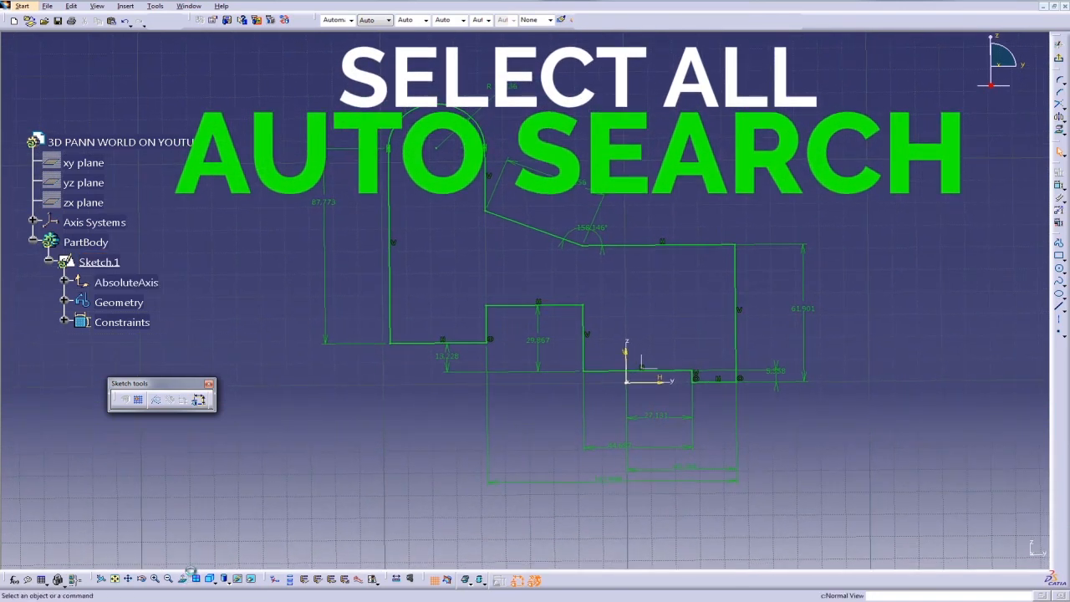
{"action": "right_click", "coordinate": [709, 386]}
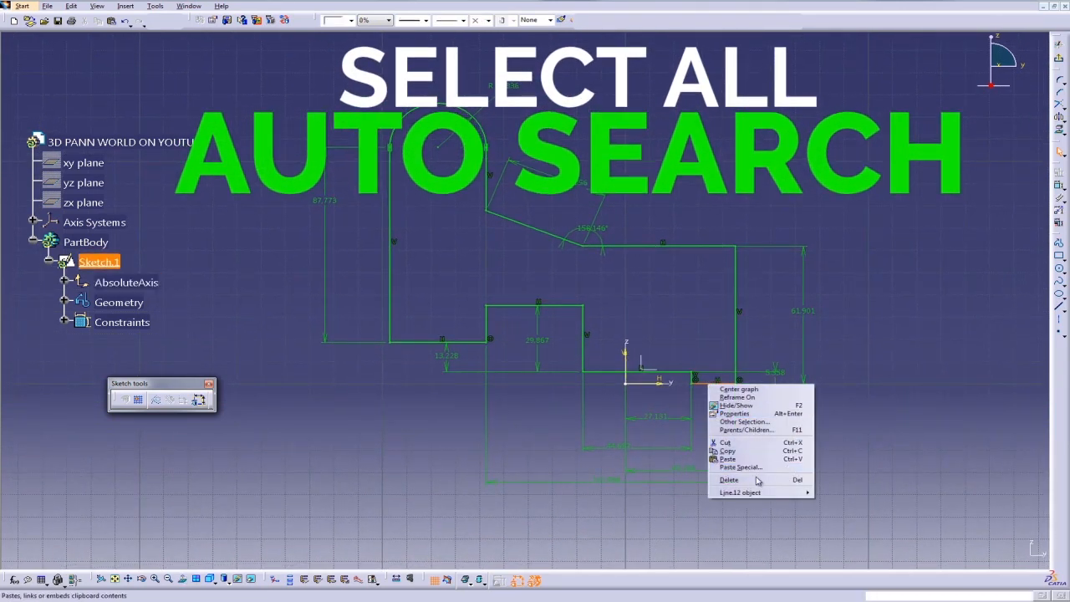
{"action": "mouse_move", "coordinate": [748, 493]}
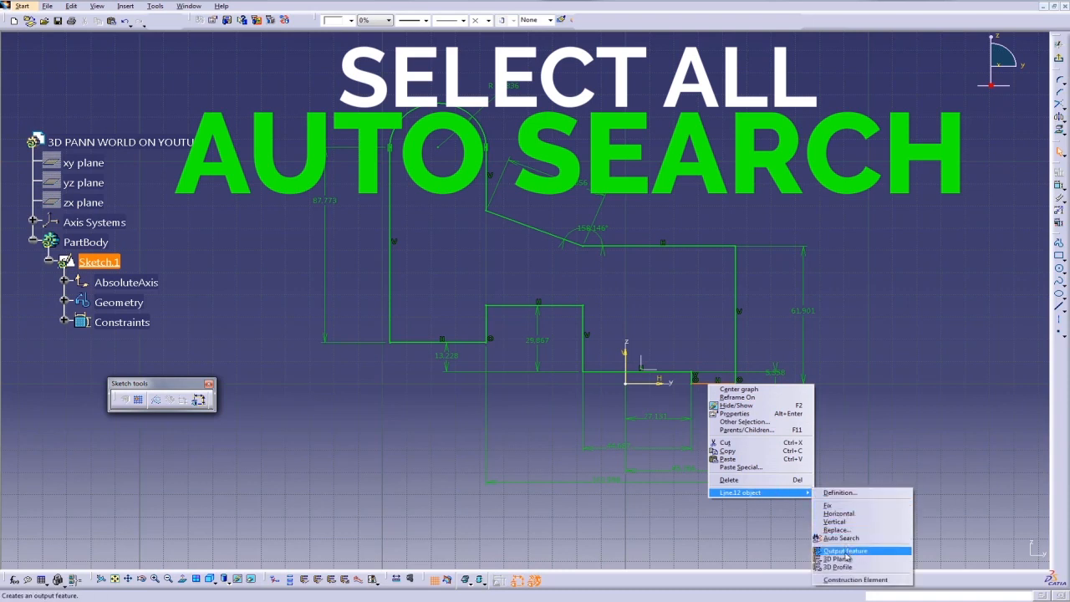
{"action": "left_click", "coordinate": [843, 538]}
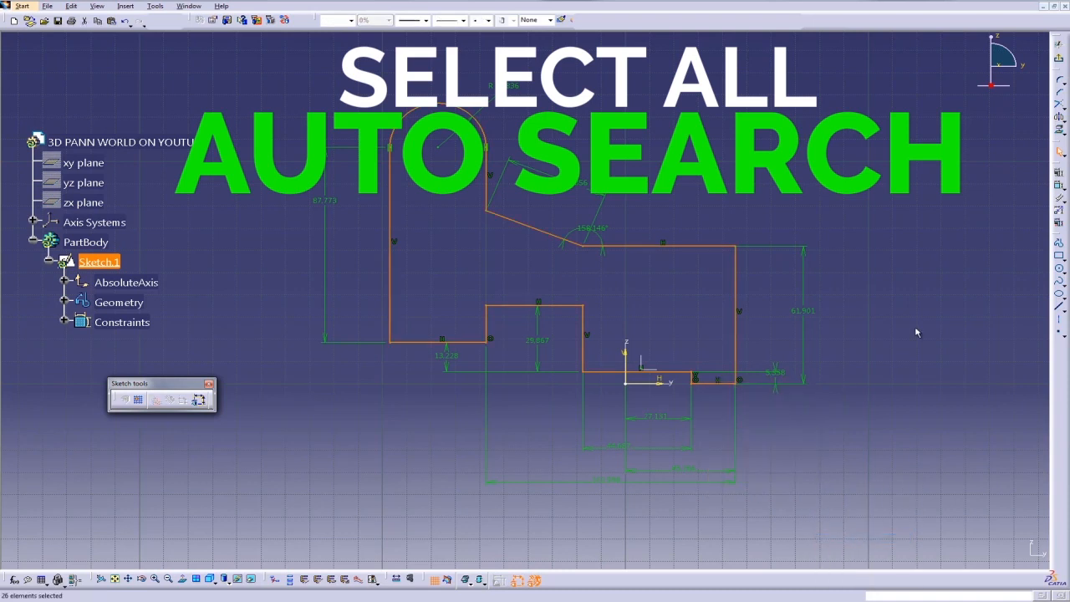
{"action": "left_click", "coordinate": [1062, 123]}
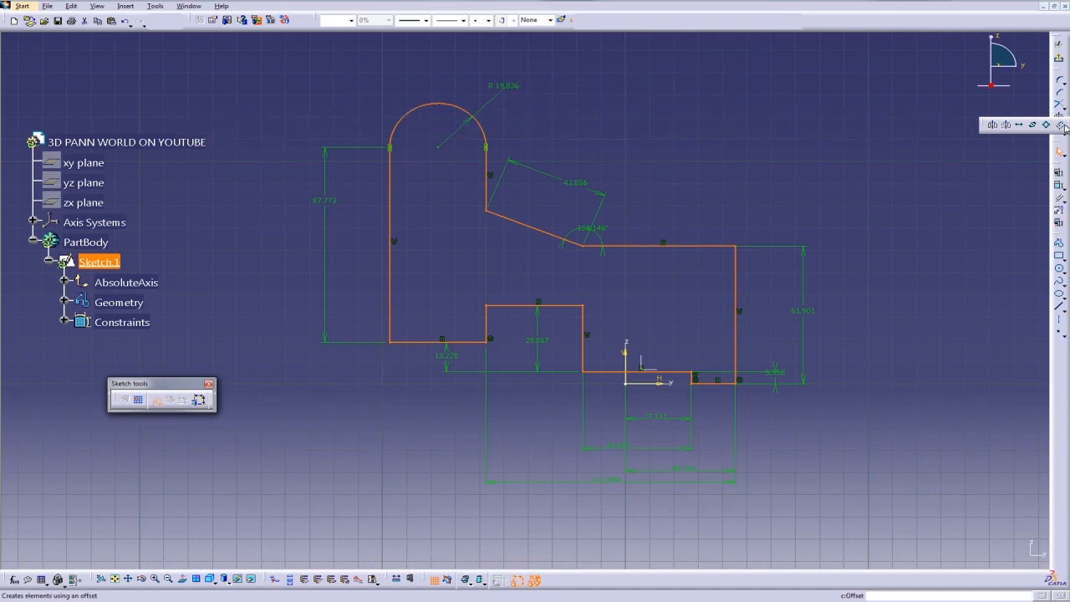
{"action": "left_click", "coordinate": [670, 167]}
{"action": "middle_click_drag", "start_coordinate": [699, 131], "coordinate": [686, 179]}
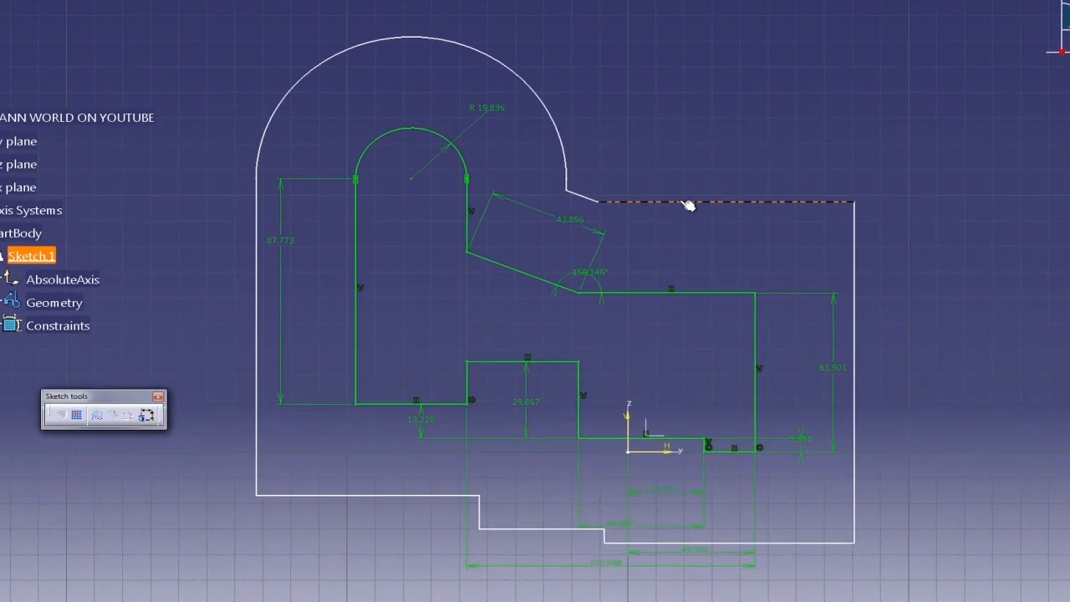
Select the whole first offset contour with Auto Search and offset it outward to create a second surrounding contour.
{"action": "right_click", "coordinate": [661, 216]}
{"action": "mouse_move", "coordinate": [701, 325]}
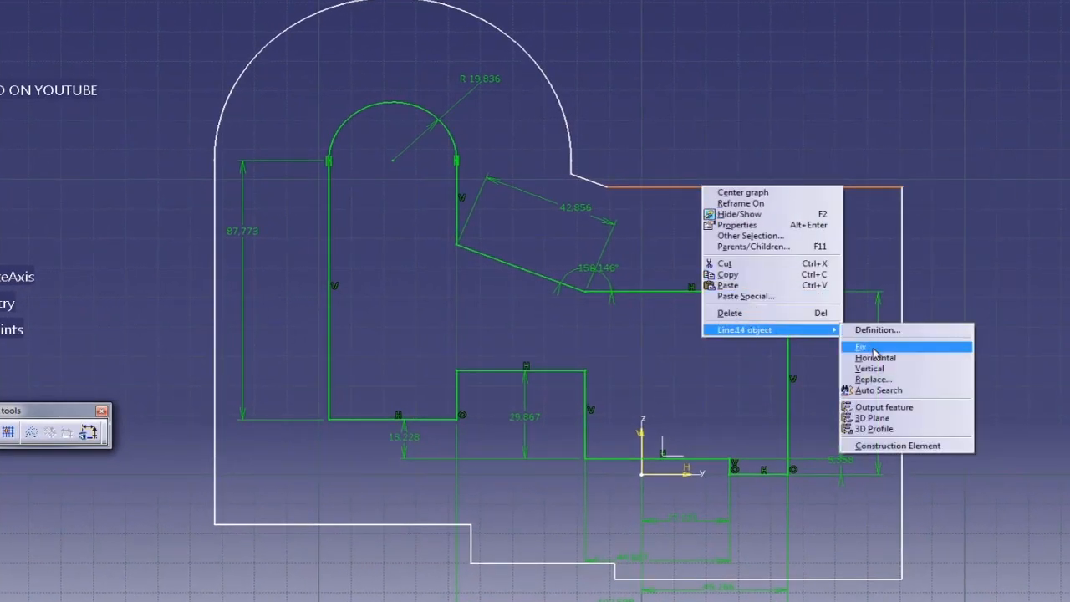
{"action": "left_click", "coordinate": [877, 390]}
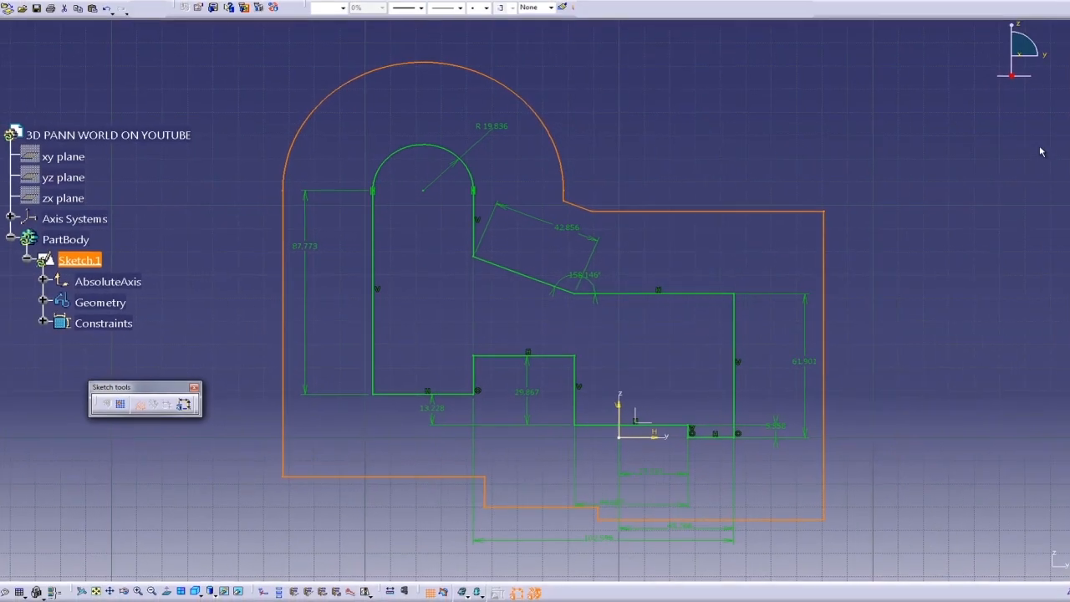
{"action": "left_click", "coordinate": [1058, 118]}
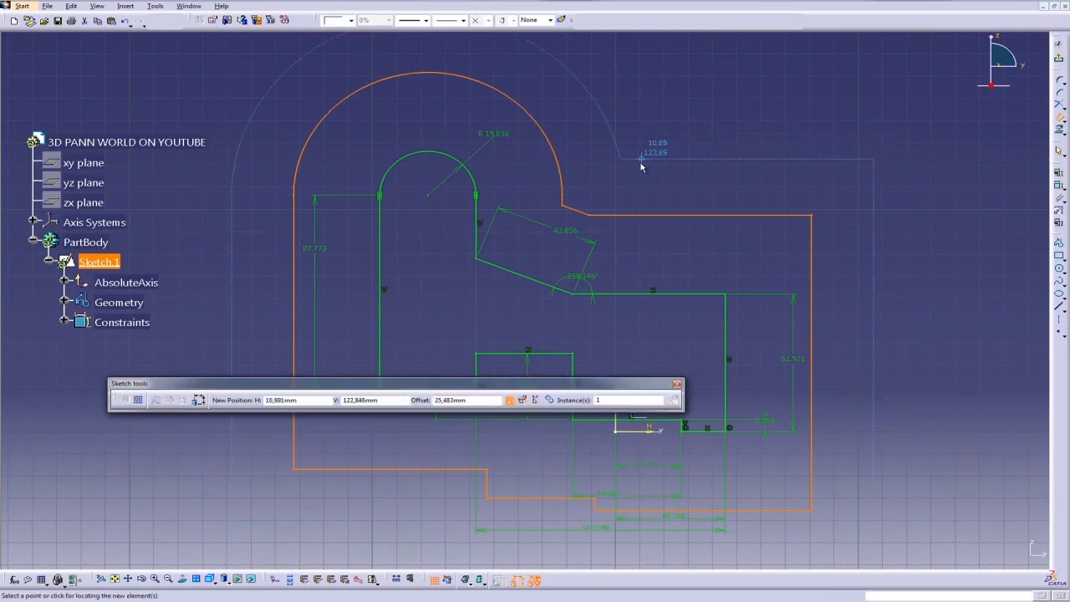
{"action": "left_click", "coordinate": [645, 193]}
{"action": "left_click", "coordinate": [641, 252]}
Select the outermost contour with Auto Search and offset it outward once more.
{"action": "right_click", "coordinate": [642, 221]}
{"action": "mouse_move", "coordinate": [681, 330]}
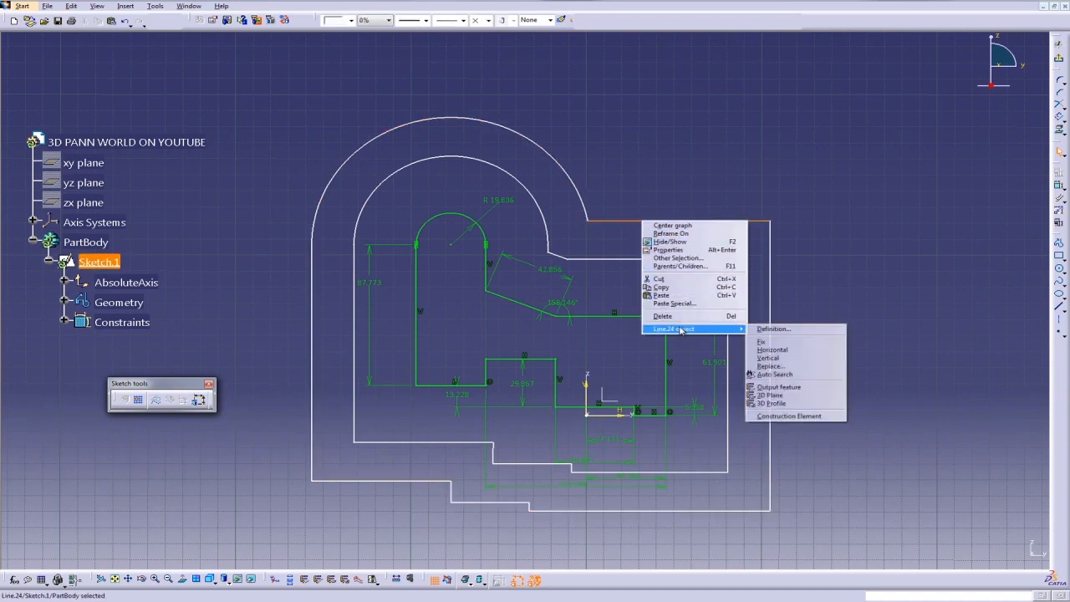
{"action": "left_click", "coordinate": [774, 373]}
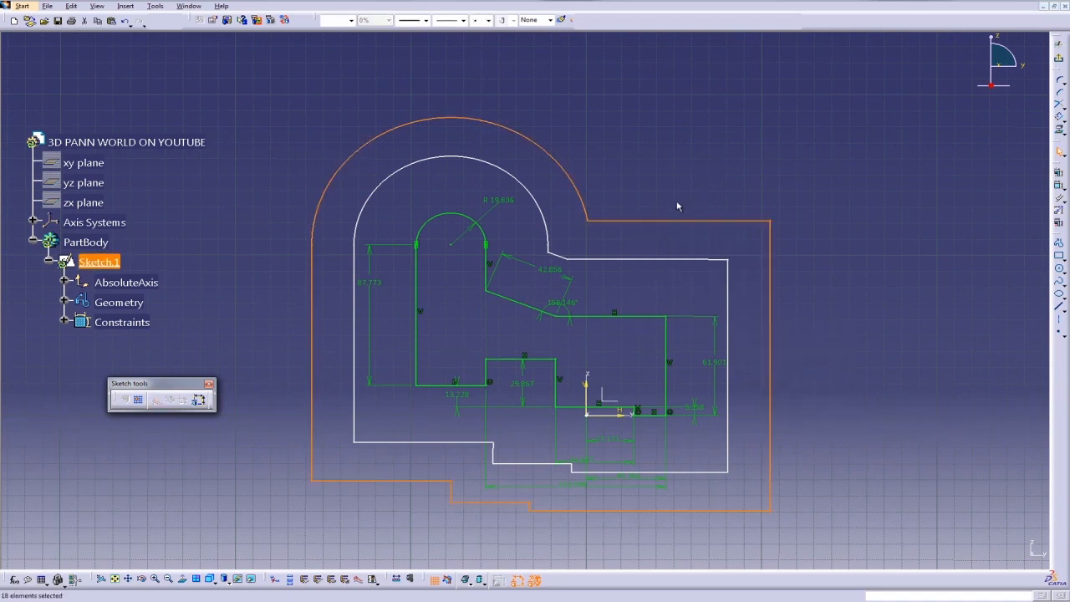
{"action": "left_click", "coordinate": [1058, 119]}
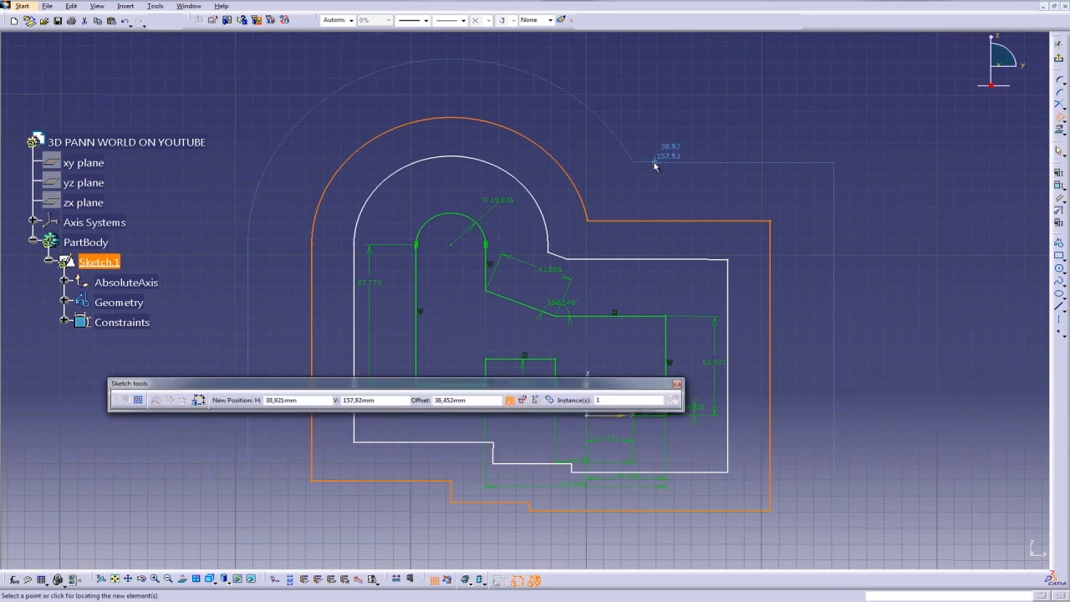
{"action": "left_click", "coordinate": [692, 134]}
{"action": "left_click", "coordinate": [698, 127]}
{"action": "middle_click_drag", "start_coordinate": [697, 123], "coordinate": [691, 114]}
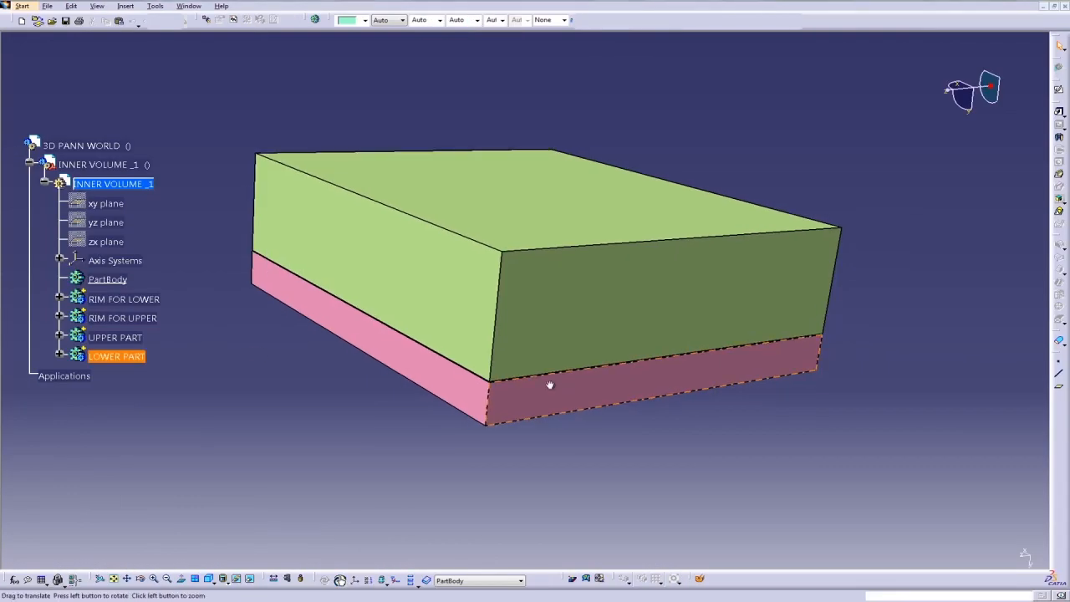
Hide the LOWER PART, UPPER PART and RIM FOR UPPER bodies to inspect the RIM FOR LOWER body.
{"action": "middle_click_drag", "start_coordinate": [549, 382], "coordinate": [492, 399]}
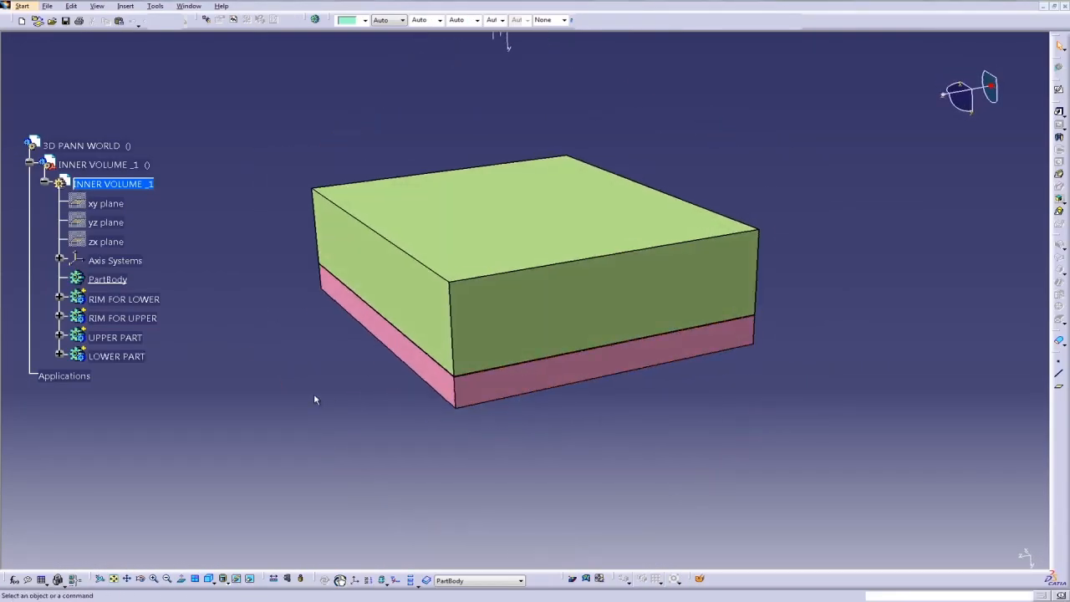
{"action": "left_click", "coordinate": [117, 337]}
{"action": "left_click", "coordinate": [125, 318]}
{"action": "left_click", "coordinate": [125, 300]}
{"action": "middle_click_drag", "start_coordinate": [238, 326], "coordinate": [618, 33]}
{"action": "left_click", "coordinate": [778, 308]}
{"action": "middle_click_drag", "start_coordinate": [635, 342], "coordinate": [529, 471]}
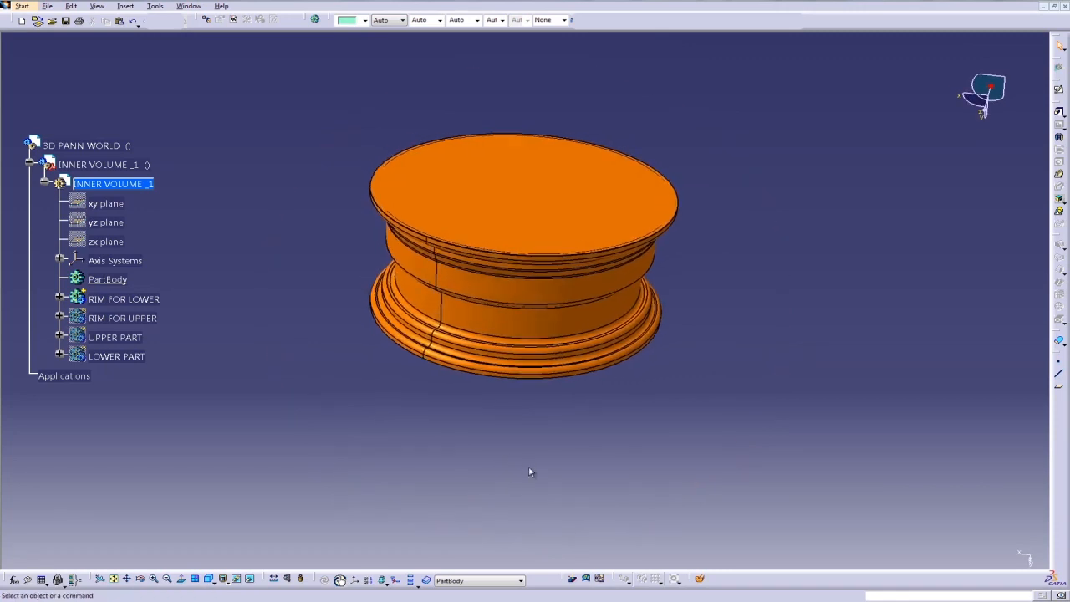
Inspect the wheel rim's spoke side and show the UPPER PART and LOWER PART bodies again.
{"action": "middle_click_drag", "start_coordinate": [354, 399], "coordinate": [520, 157]}
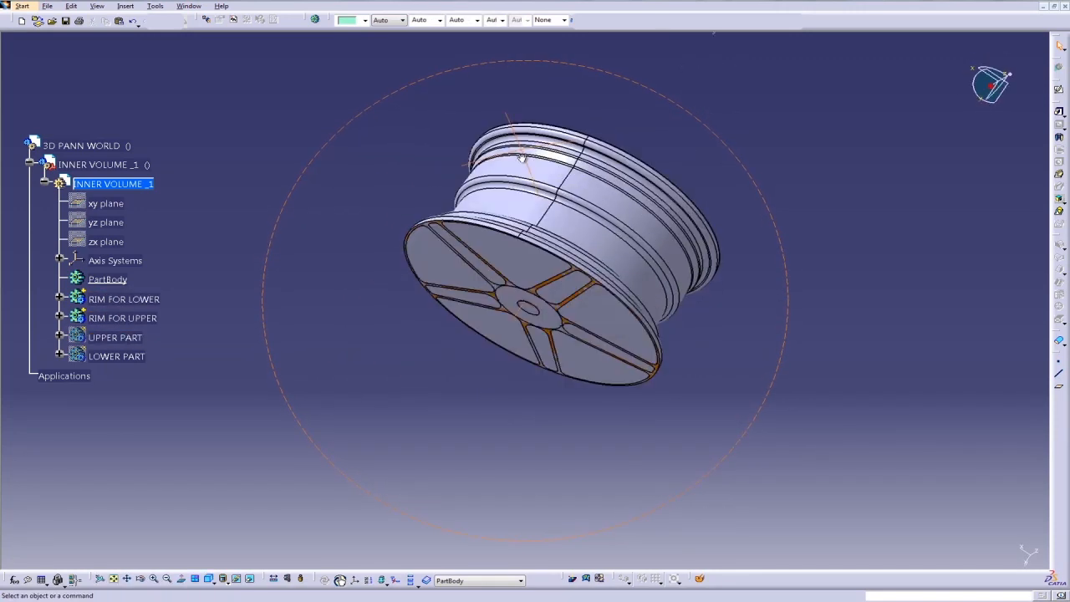
{"action": "left_click", "coordinate": [123, 358]}
{"action": "middle_click_drag", "start_coordinate": [298, 306], "coordinate": [563, 321]}
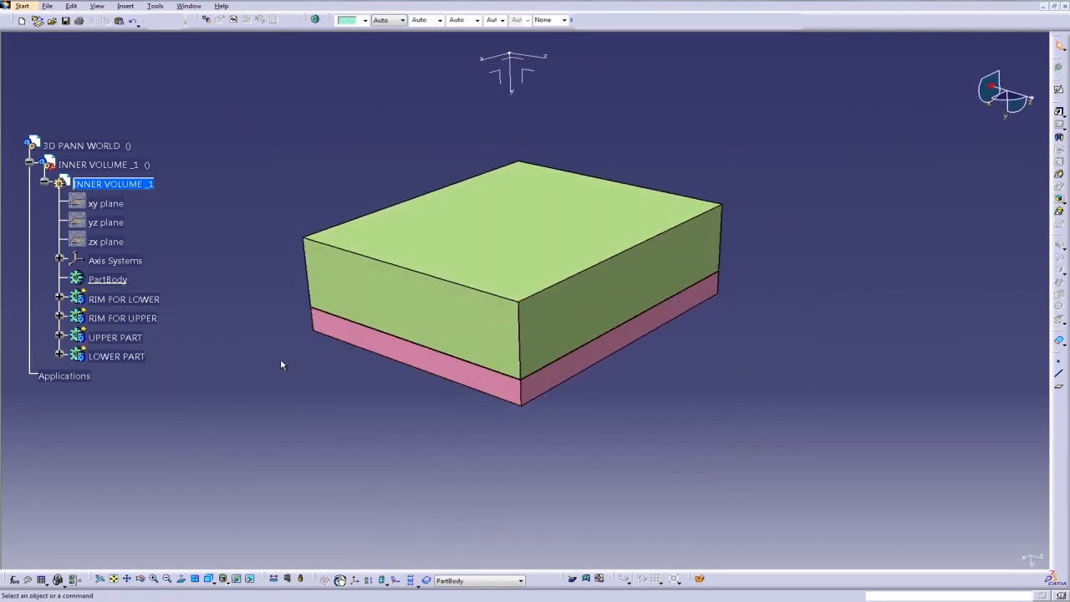
Subtract the RIM FOR UPPER body from the UPPER PART body with a Boolean Remove.
{"action": "right_click", "coordinate": [136, 322]}
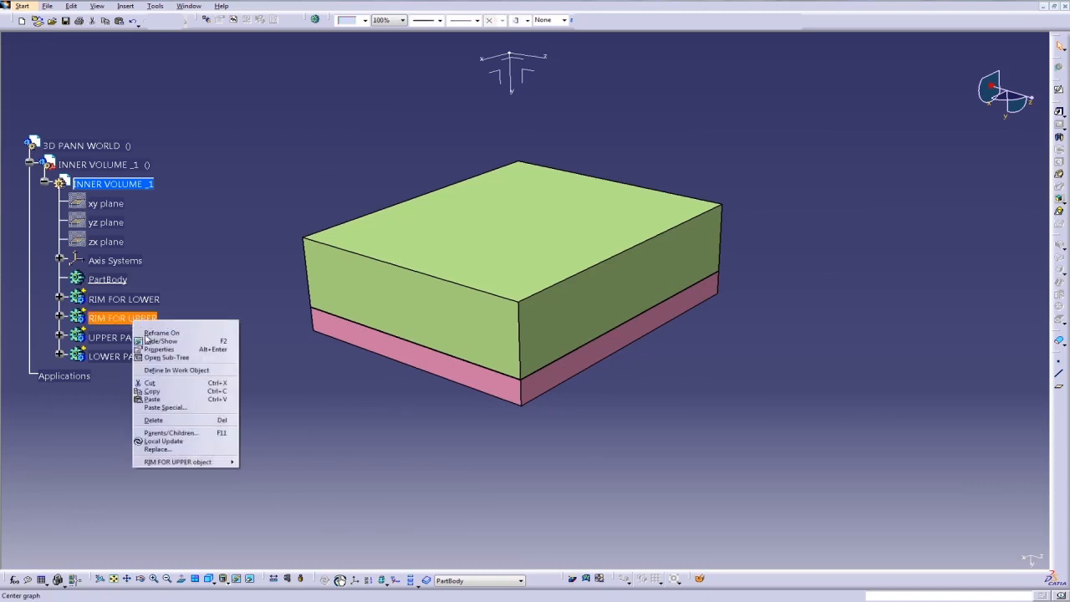
{"action": "mouse_move", "coordinate": [179, 462]}
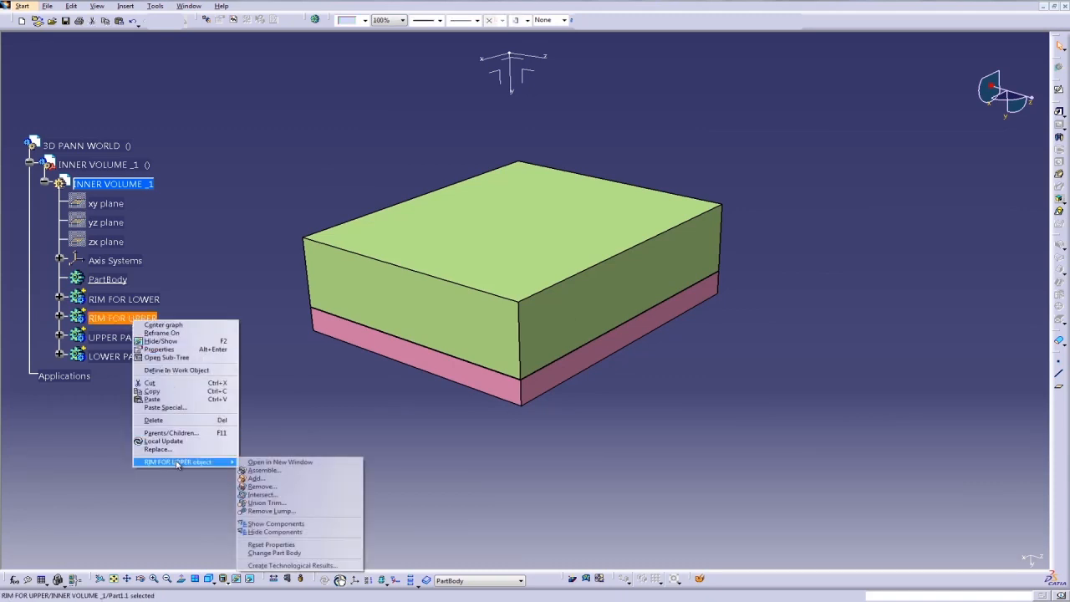
{"action": "left_click", "coordinate": [259, 487]}
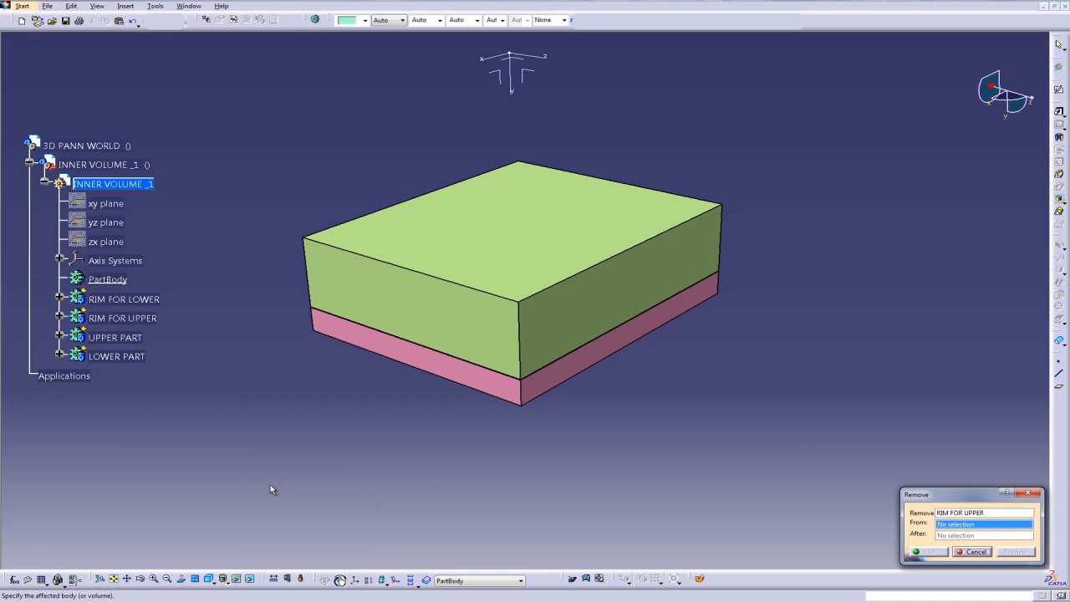
{"action": "left_click", "coordinate": [129, 338]}
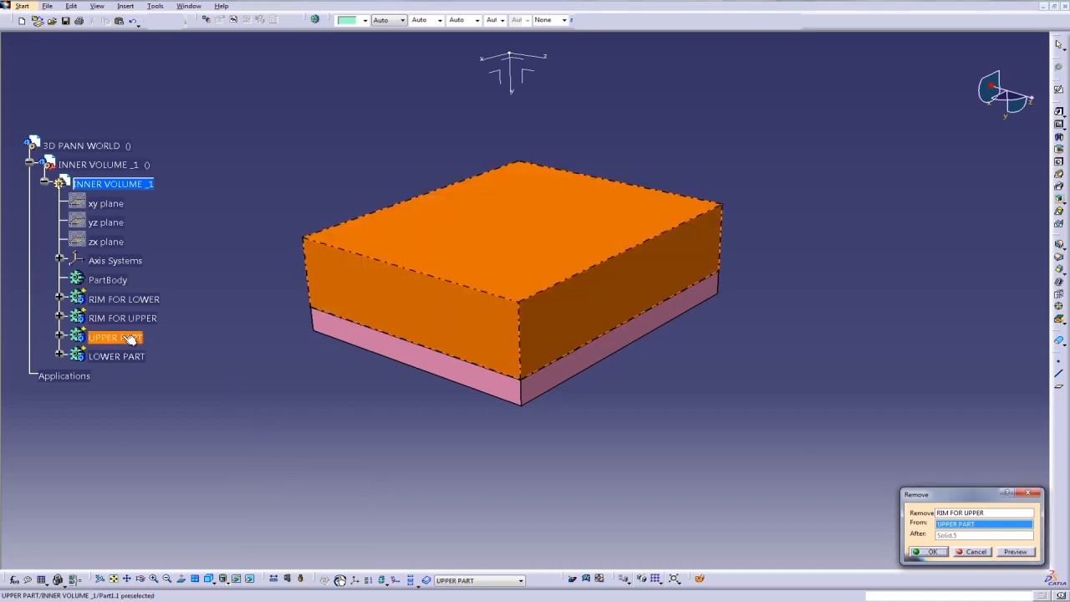
{"action": "left_click", "coordinate": [931, 553]}
{"action": "left_click", "coordinate": [231, 386]}
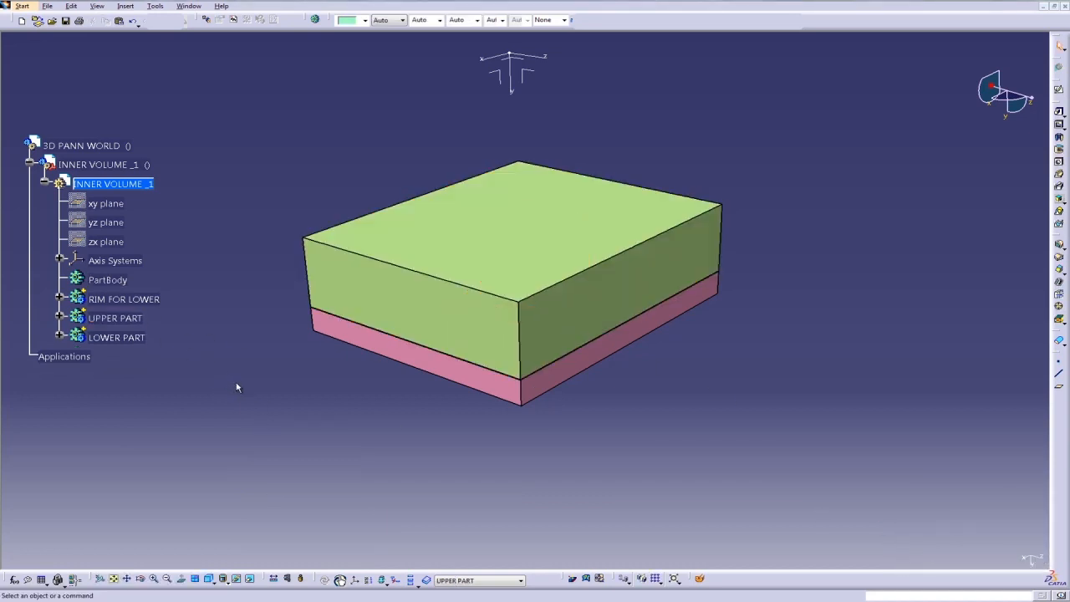
Subtract the RIM FOR LOWER body from the LOWER PART body with a Boolean Remove.
{"action": "right_click", "coordinate": [108, 299]}
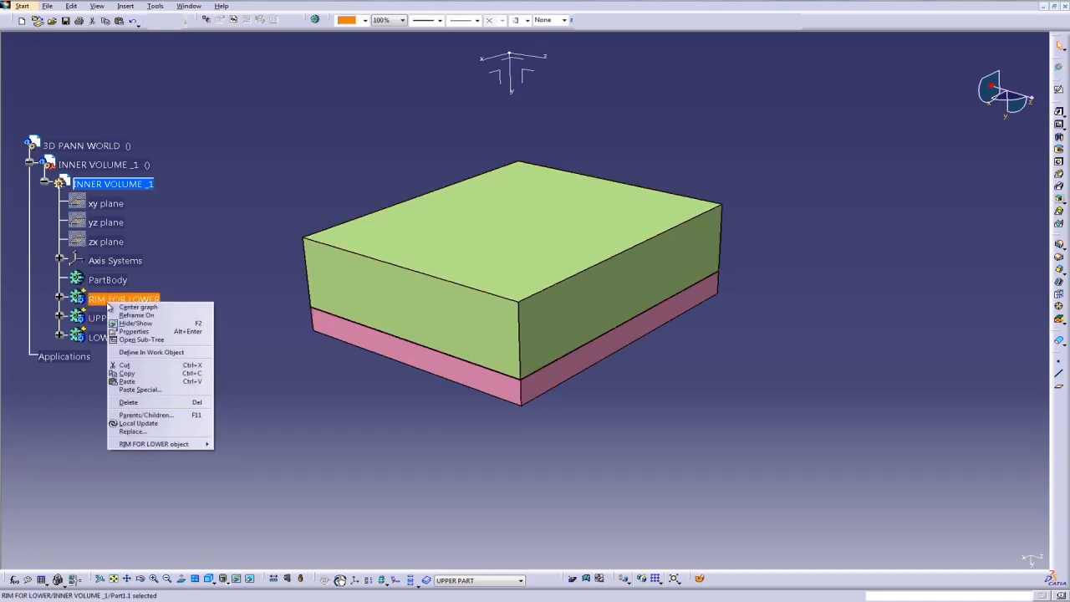
{"action": "mouse_move", "coordinate": [167, 445]}
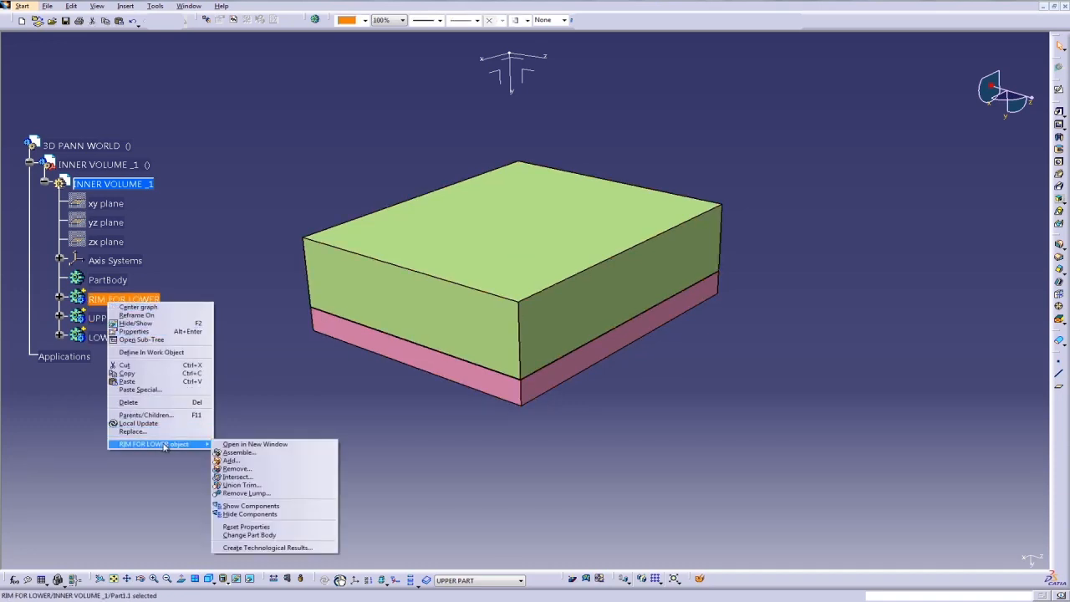
{"action": "left_click", "coordinate": [280, 469]}
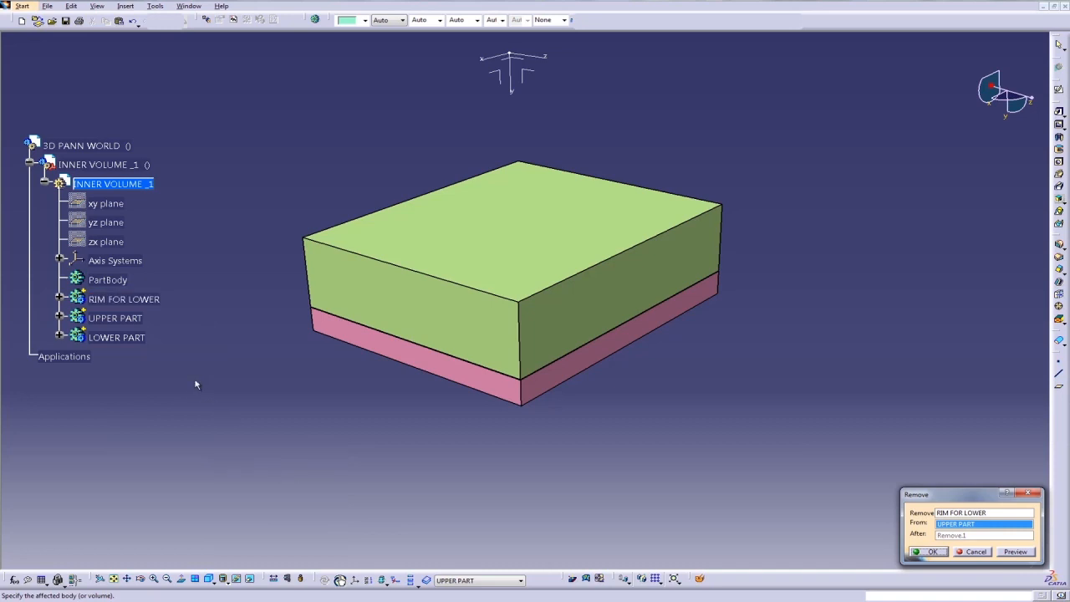
{"action": "left_click", "coordinate": [117, 337]}
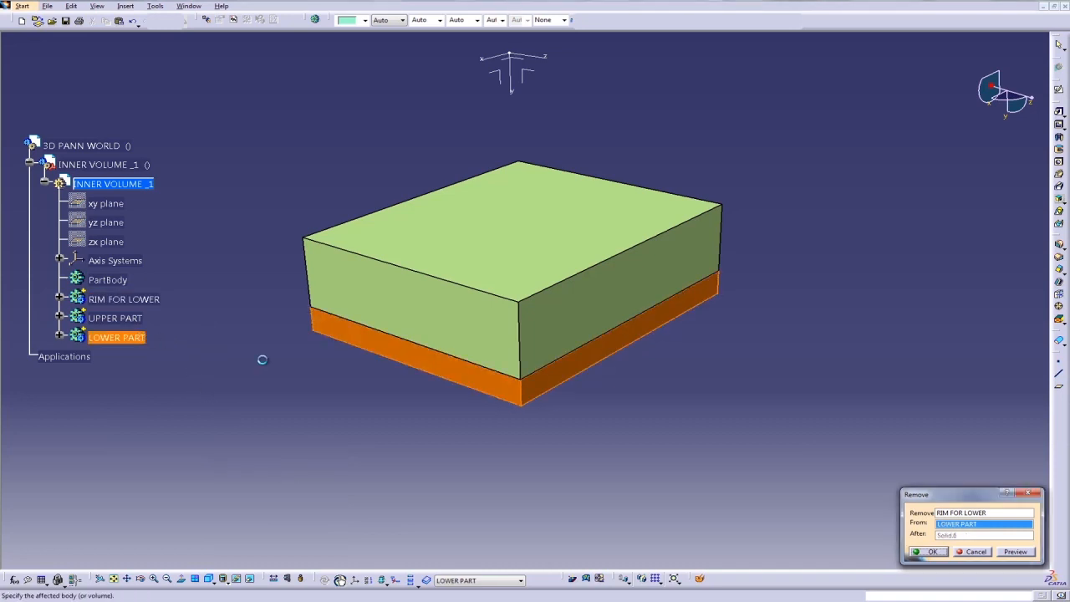
{"action": "left_click", "coordinate": [917, 552]}
Hide the LOWER PART body and inspect the rim cavity on the underside of UPPER PART.
{"action": "middle_click_drag", "start_coordinate": [716, 501], "coordinate": [435, 371]}
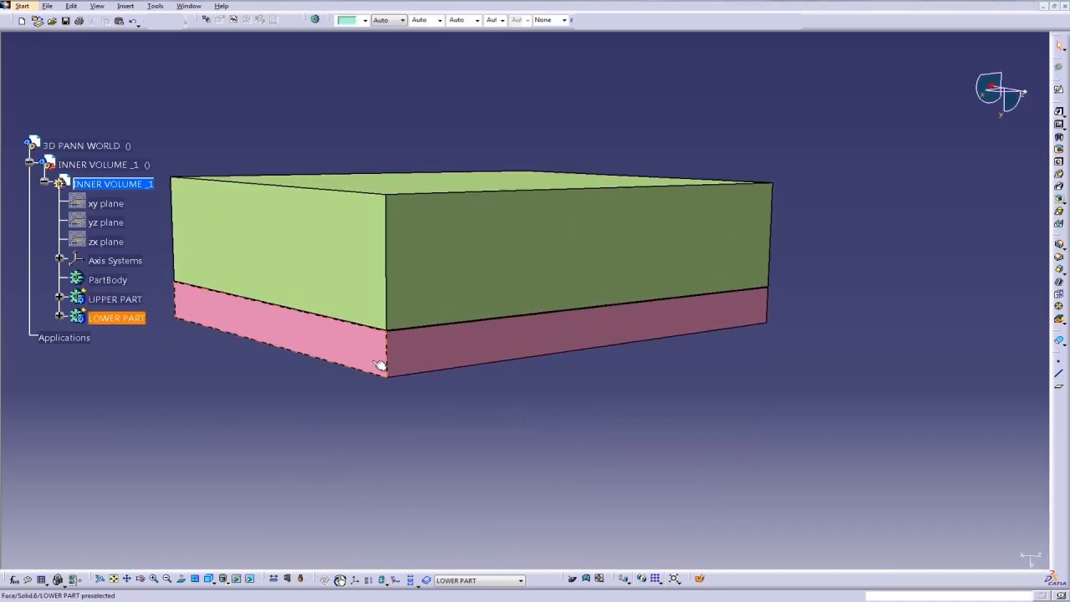
{"action": "left_click", "coordinate": [121, 318]}
{"action": "key", "text": "space"}
{"action": "middle_click_drag", "start_coordinate": [276, 409], "coordinate": [528, 424]}
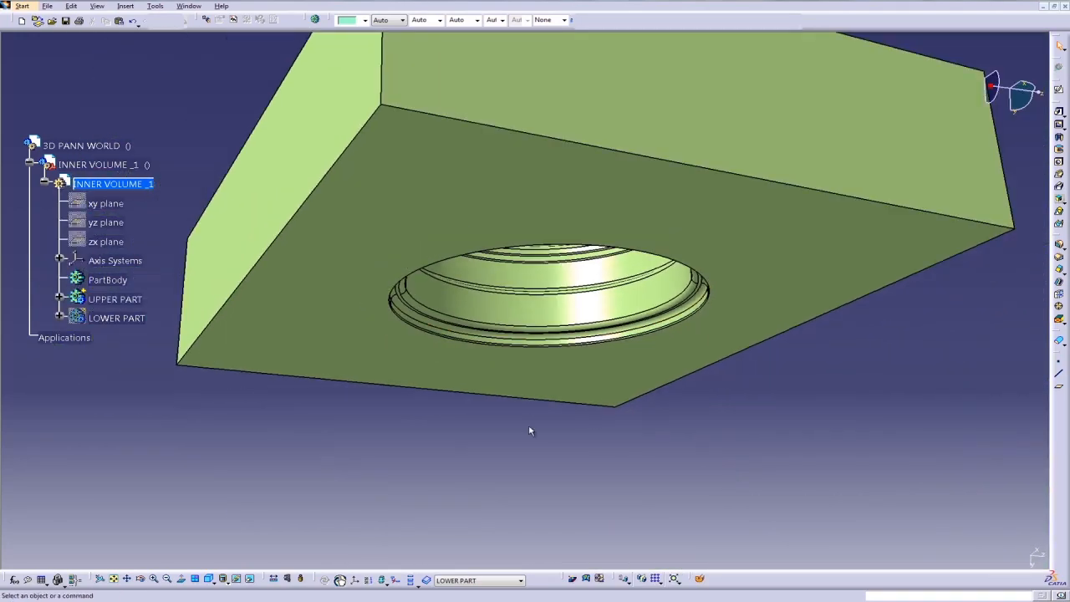
Hide UPPER PART and show LOWER PART to inspect its spoke-side cavity, with both bodies shown again after the inspection.
{"action": "left_click", "coordinate": [117, 301]}
{"action": "key", "text": "space"}
{"action": "left_click", "coordinate": [112, 318]}
{"action": "key", "text": "space"}
{"action": "middle_click_drag", "start_coordinate": [463, 309], "coordinate": [451, 379]}
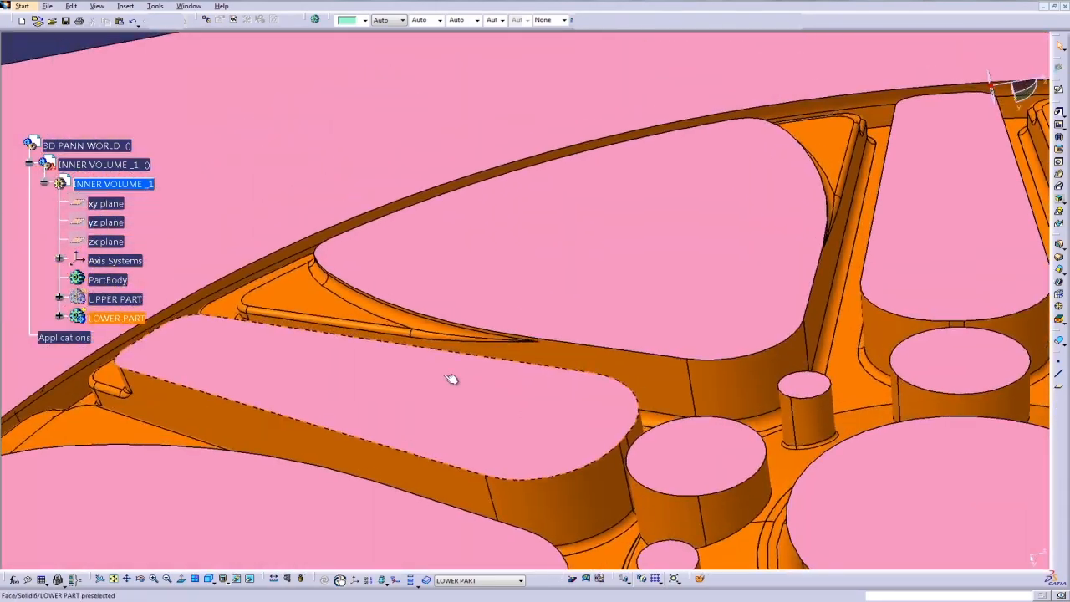
{"action": "middle_click_drag", "start_coordinate": [326, 281], "coordinate": [477, 446]}
{"action": "middle_click_drag", "start_coordinate": [509, 376], "coordinate": [761, 392]}
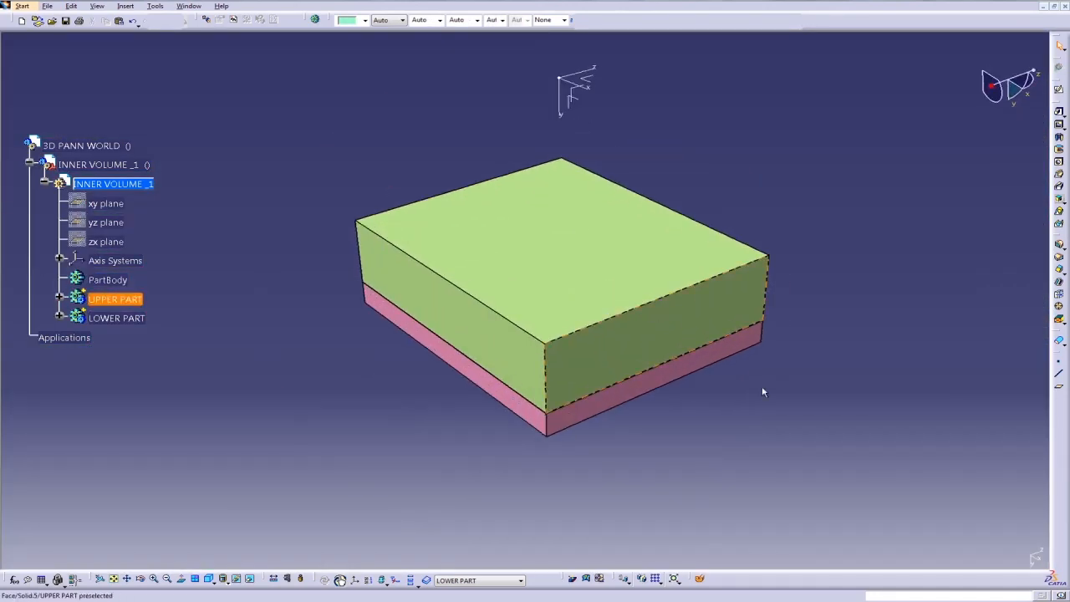
Activate the 3D PANN WORLD product and create a section with a volume cut through both blocks, exposing the inner rim cavity.
{"action": "double_click", "coordinate": [661, 368]}
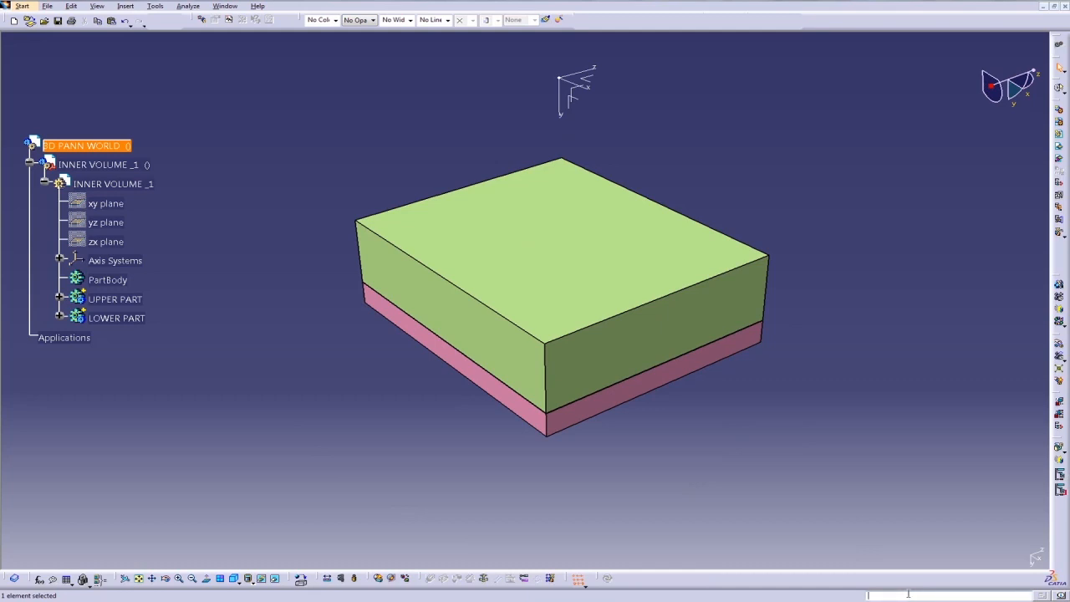
{"action": "key", "text": "Return"}
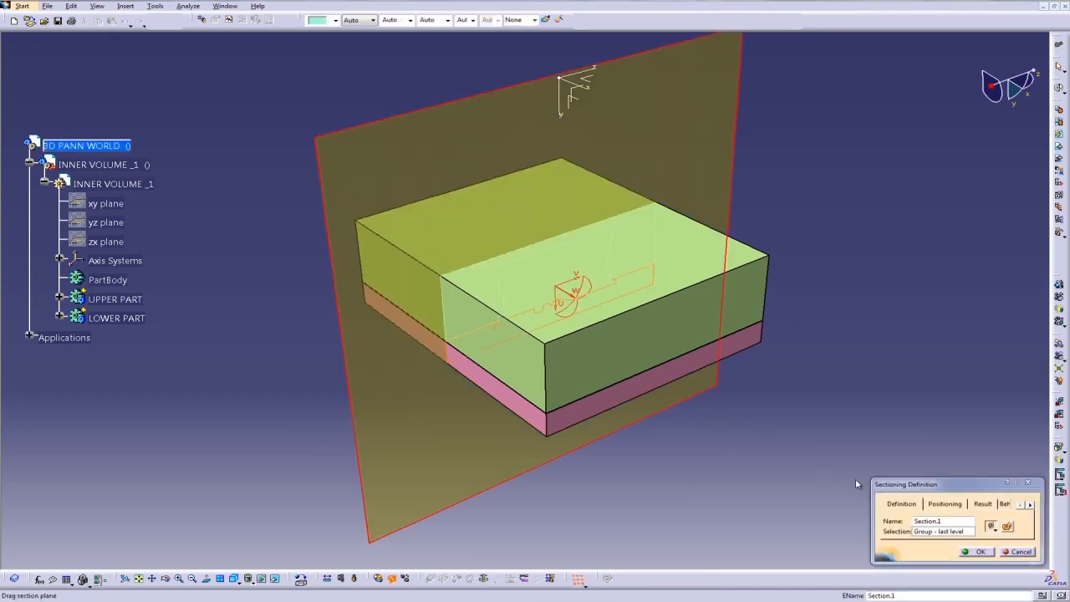
{"action": "left_click", "coordinate": [1006, 526]}
{"action": "middle_click_drag", "start_coordinate": [765, 452], "coordinate": [689, 381]}
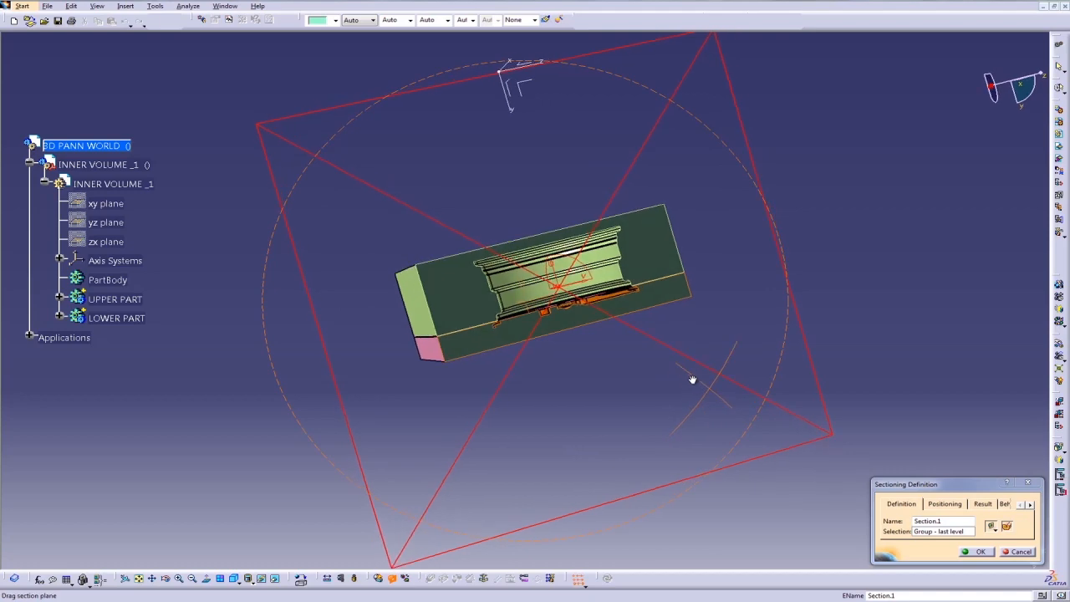
{"action": "mouse_move", "coordinate": [671, 350]}
{"action": "left_mouse_down"}
{"action": "mouse_move", "coordinate": [702, 353]}
{"action": "mouse_move", "coordinate": [671, 347]}
{"action": "left_mouse_up"}
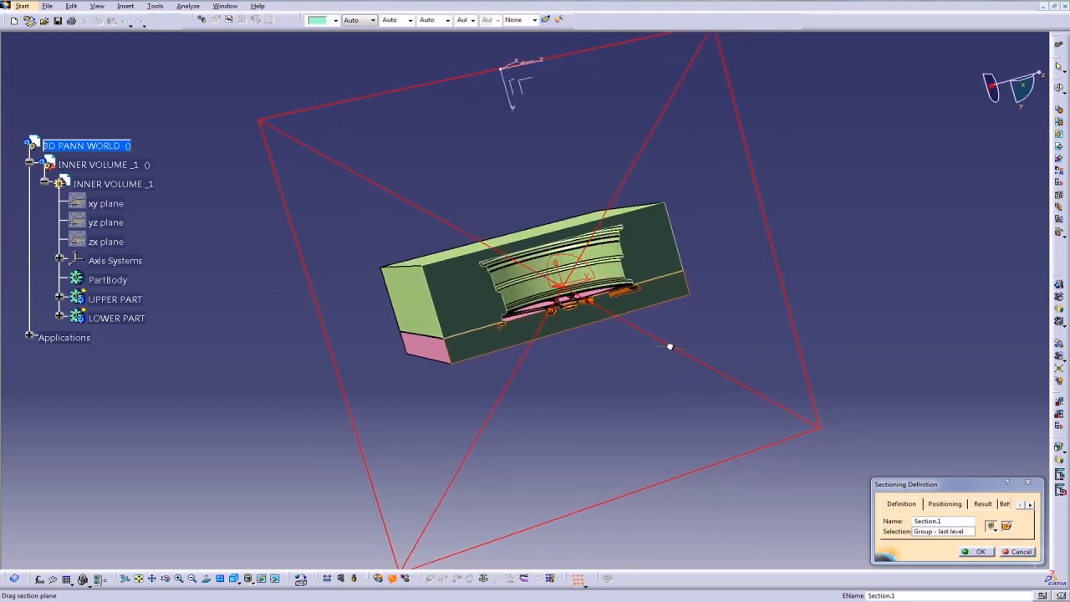
{"action": "middle_click_drag", "start_coordinate": [668, 346], "coordinate": [596, 422]}
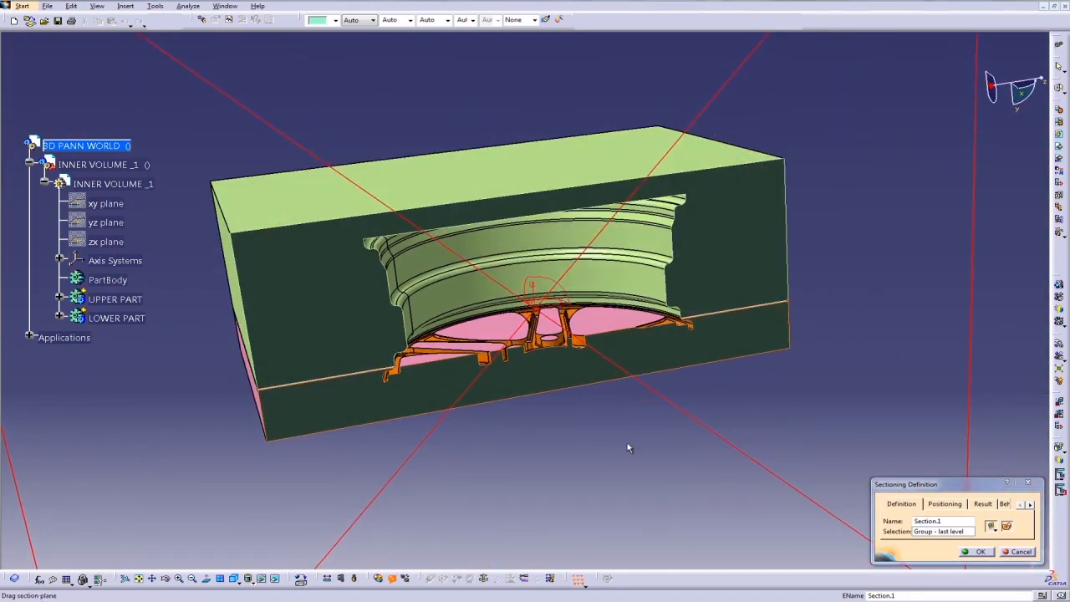
{"action": "left_click", "coordinate": [975, 552]}
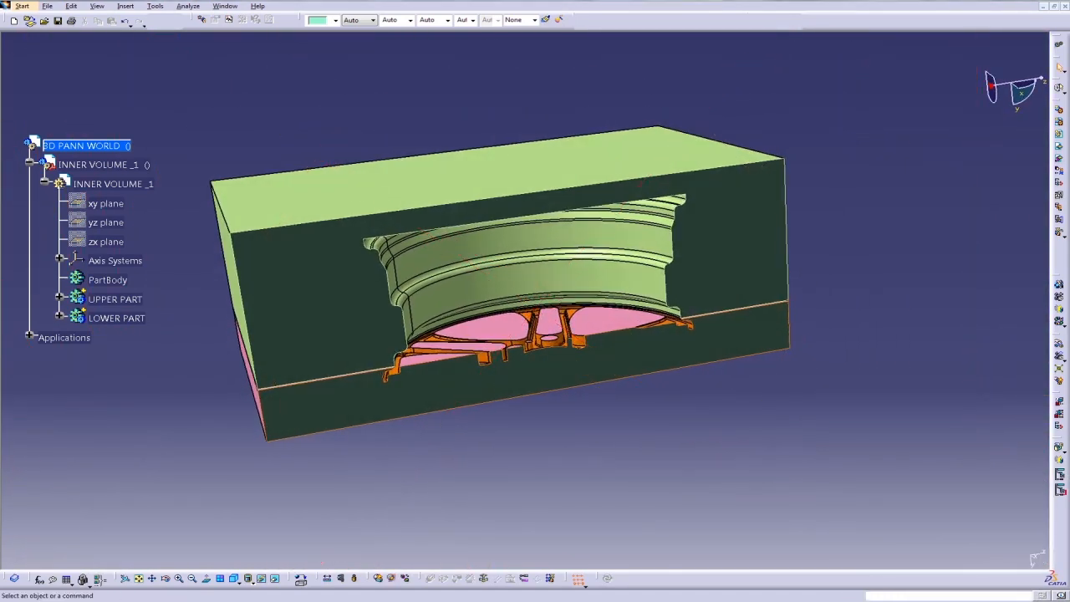